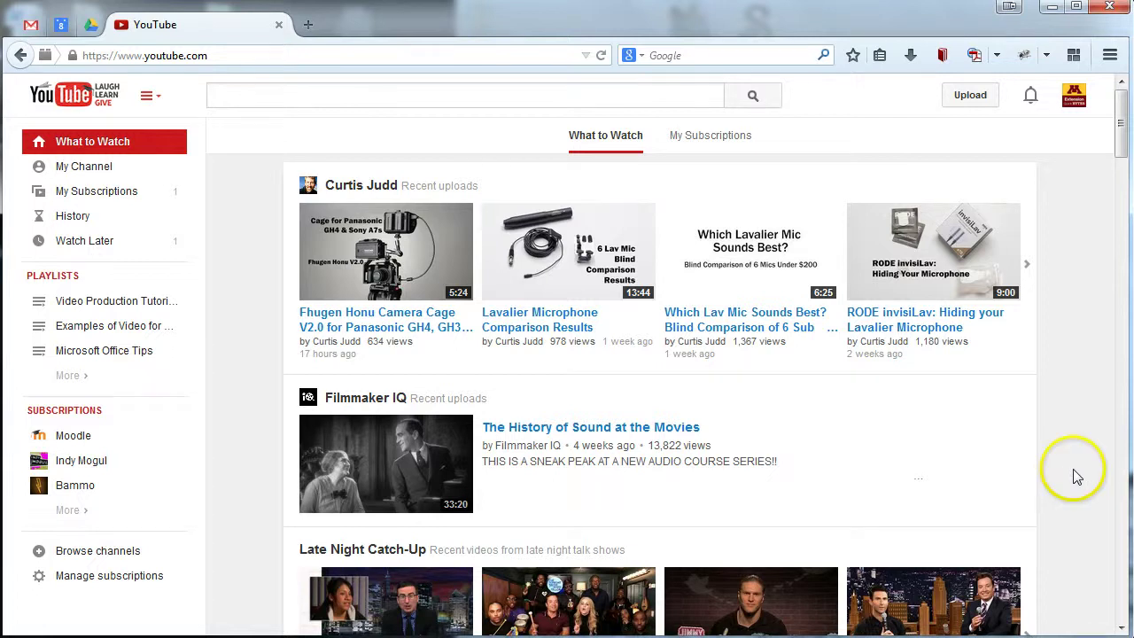
- Open Creator Studio's Video Manager from the account menu to list the channel's 33 uploads
{"action": "left_click", "coordinate": [1073, 98]}
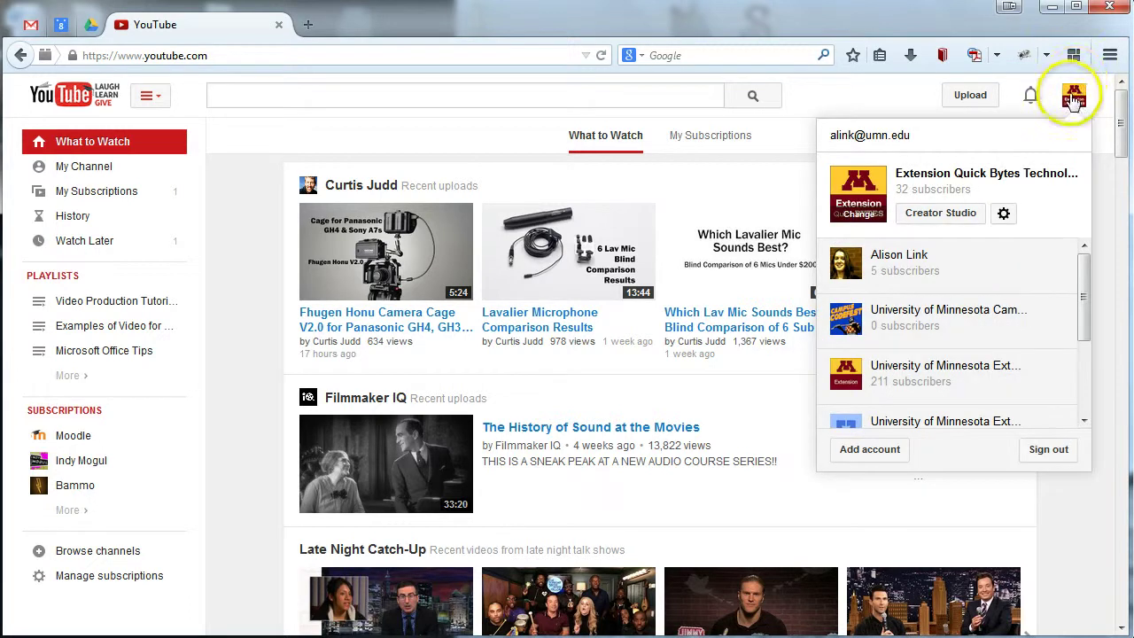
{"action": "left_click", "coordinate": [946, 214]}
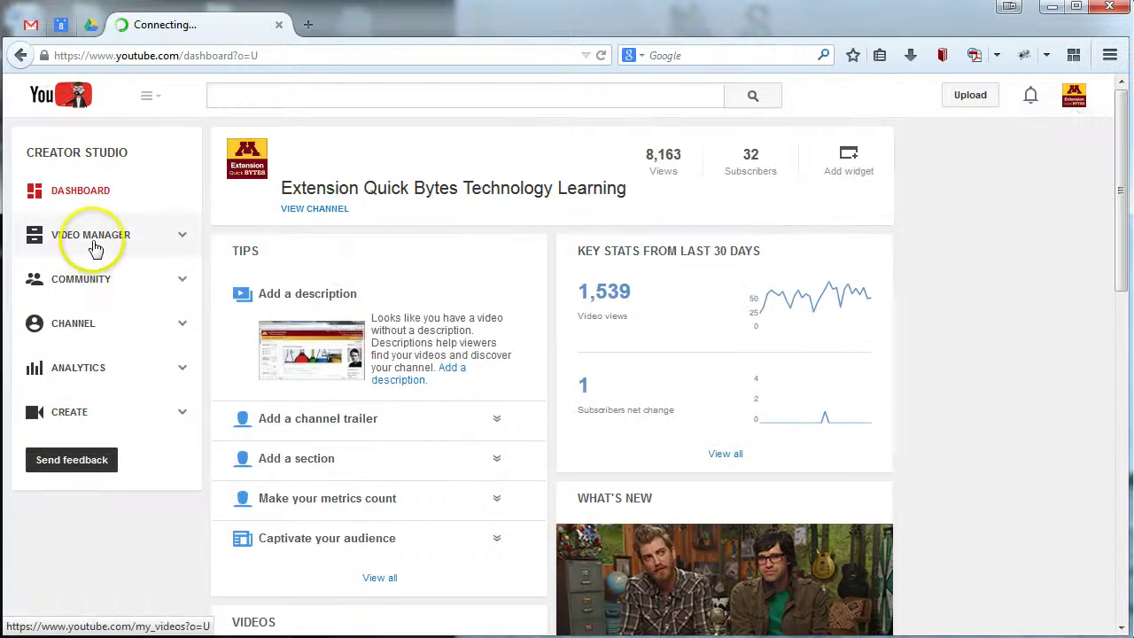
{"action": "left_click", "coordinate": [94, 248]}
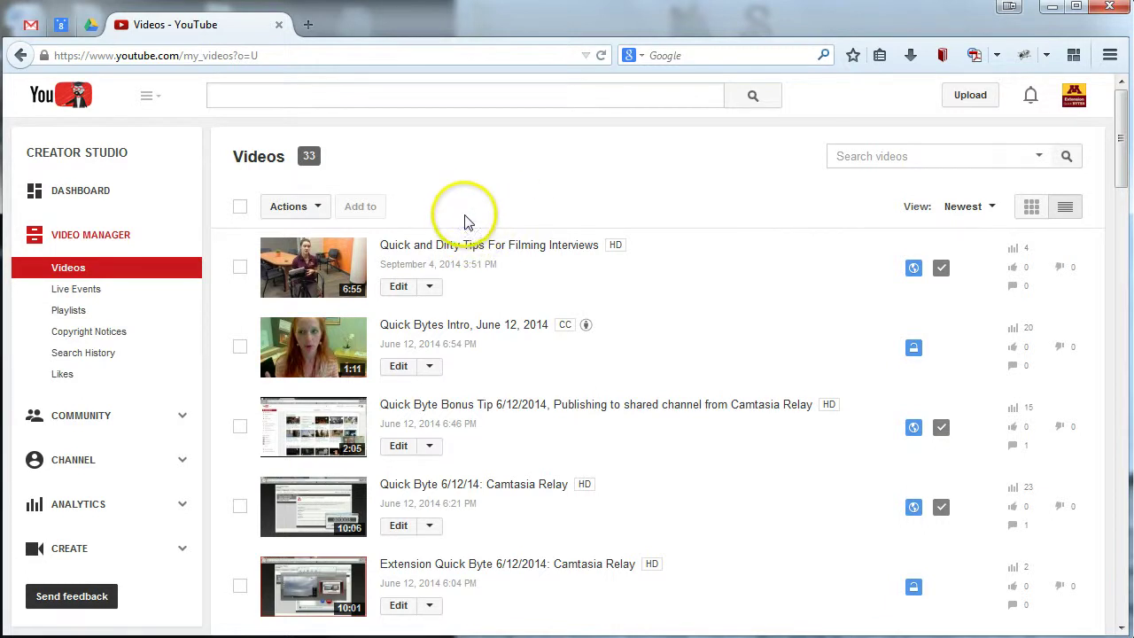
- Open the edit page for 'Quick and Dirty Tips For Filming Interviews' from Video Manager
{"action": "left_click", "coordinate": [481, 245]}
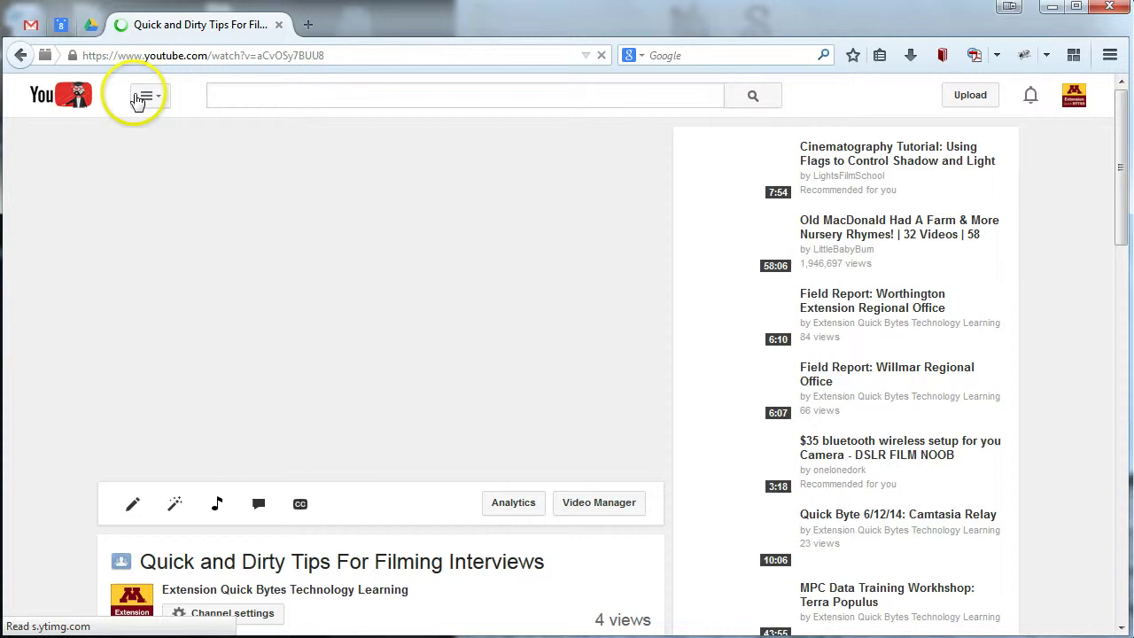
{"action": "left_click", "coordinate": [20, 56]}
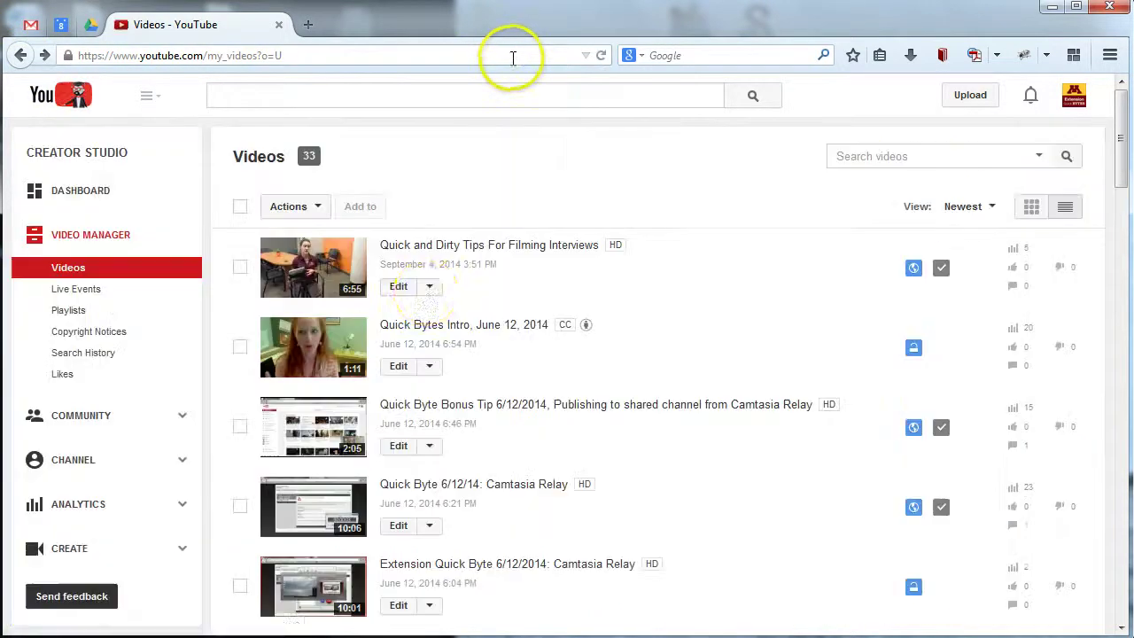
{"action": "left_click", "coordinate": [400, 287]}
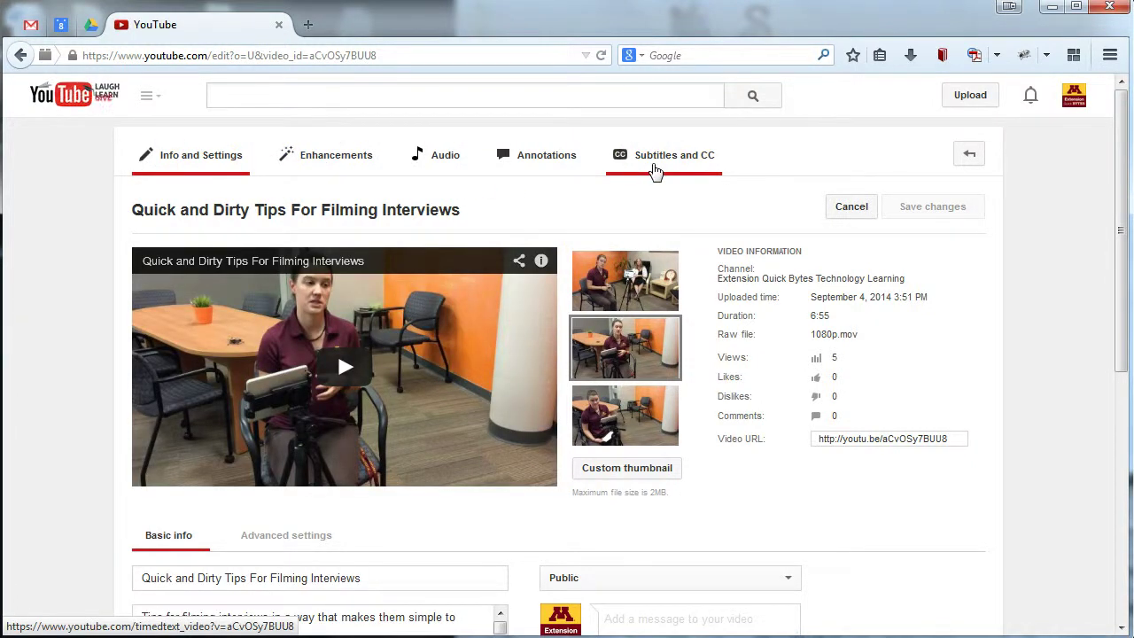
- On the Subtitles and CC tab, set the video's language to English
{"action": "left_click", "coordinate": [655, 170]}
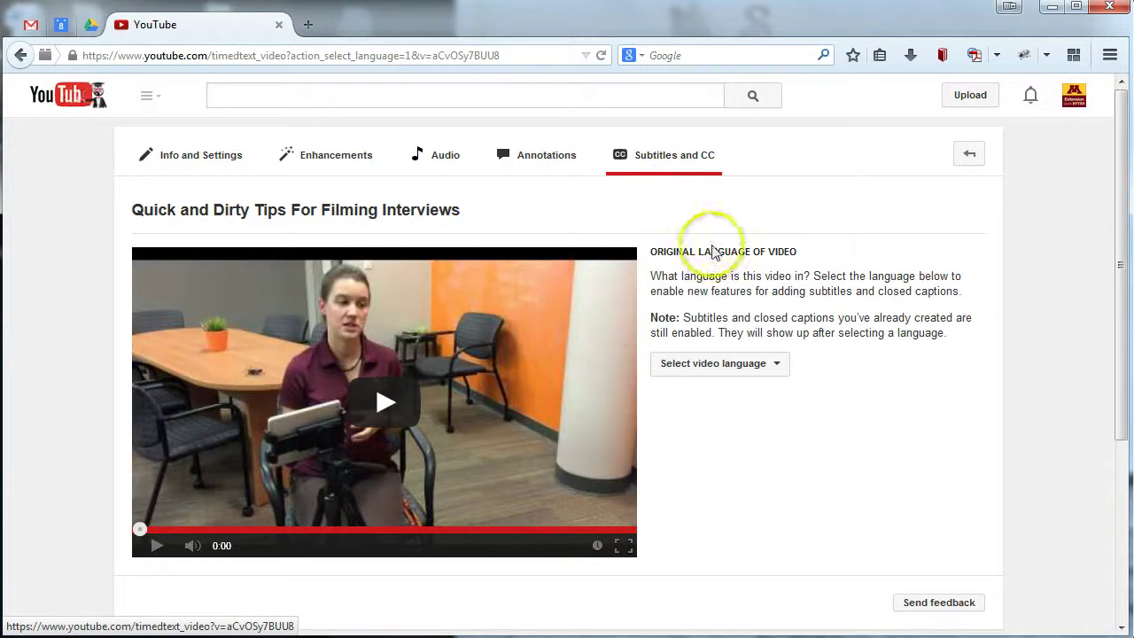
{"action": "left_click", "coordinate": [719, 364]}
{"action": "left_click", "coordinate": [707, 397]}
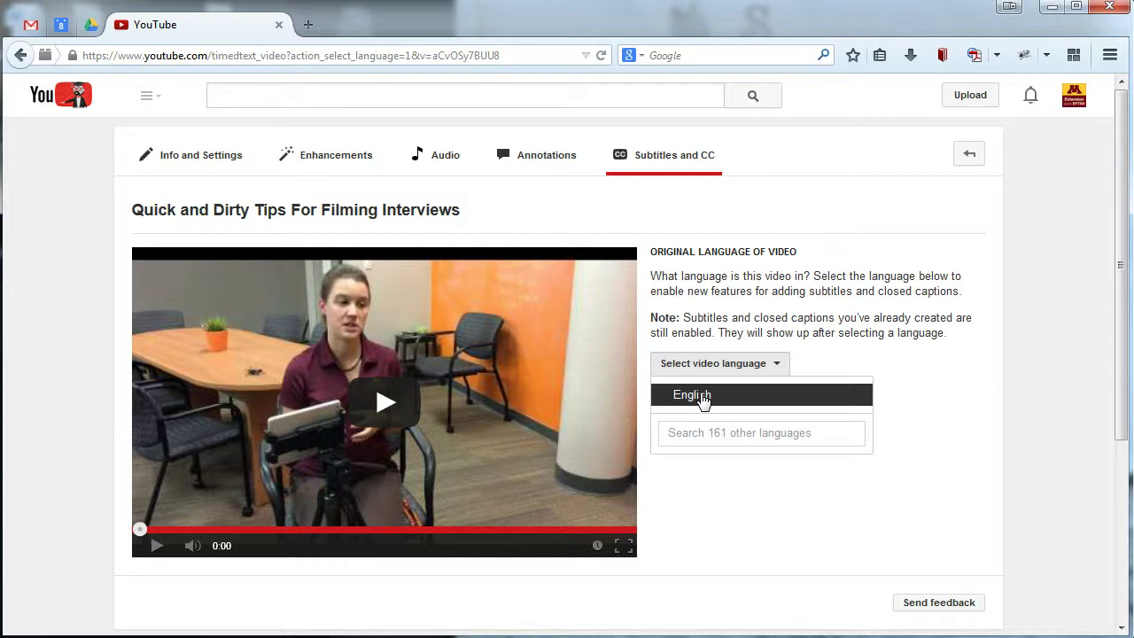
{"action": "left_click", "coordinate": [703, 398]}
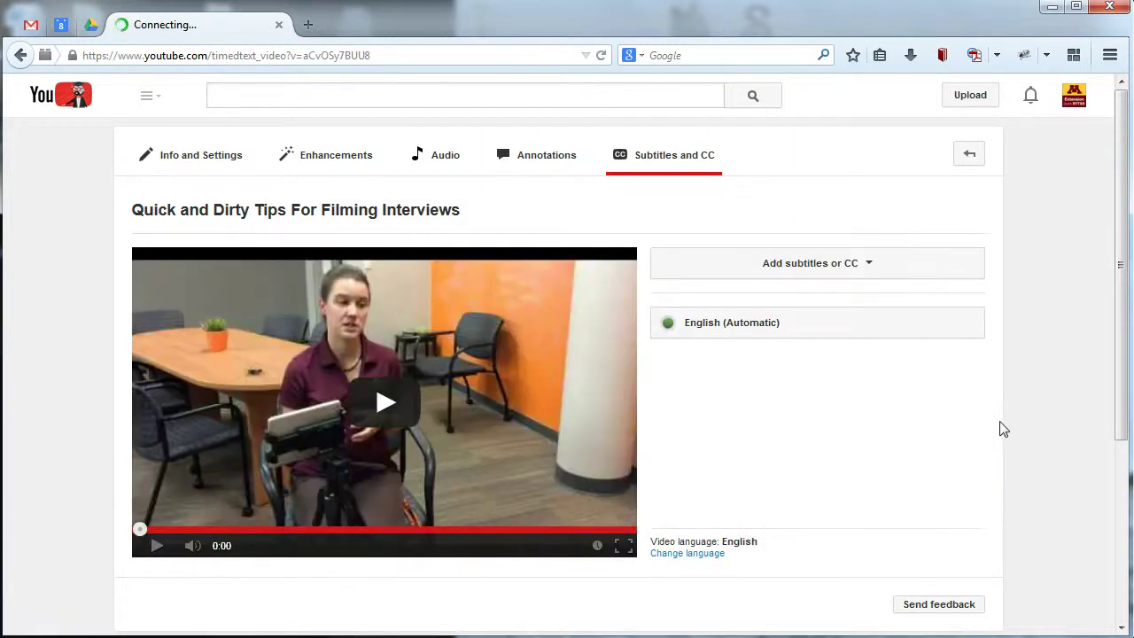
- Play the video with Subtitles/CC switched on, pausing it at 0:16
{"action": "left_click", "coordinate": [155, 546]}
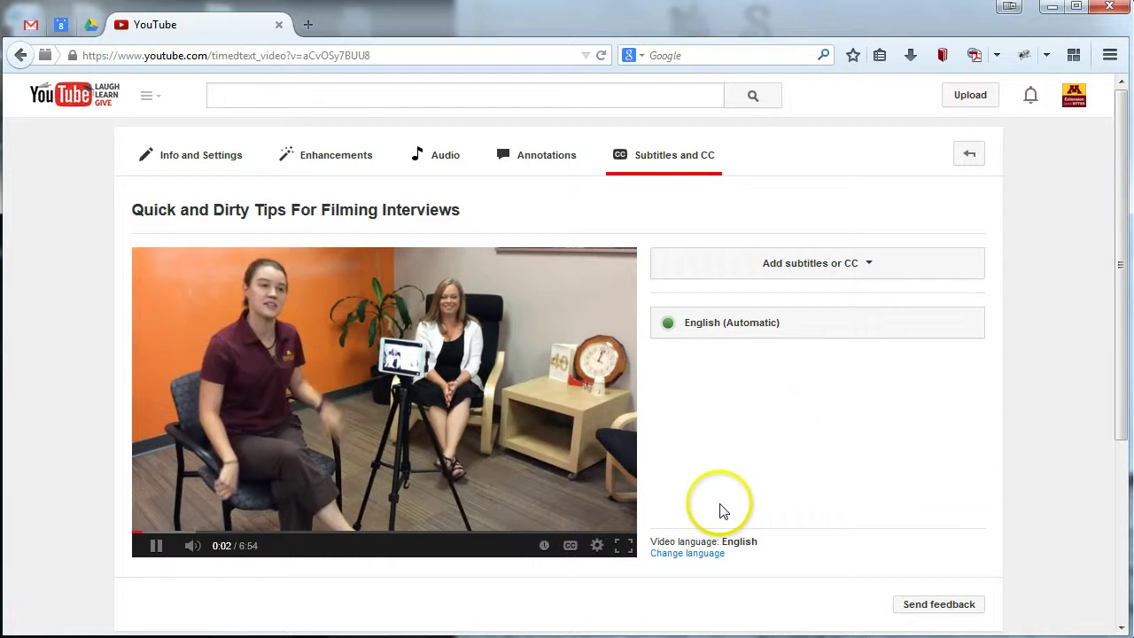
{"action": "left_click", "coordinate": [568, 546]}
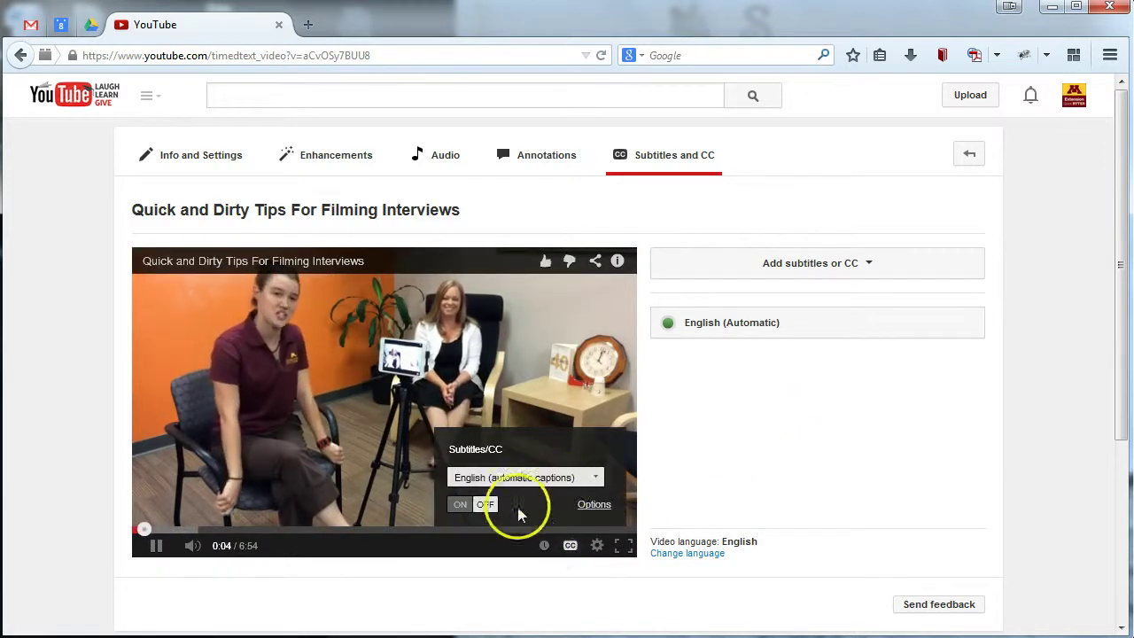
{"action": "left_click", "coordinate": [470, 505]}
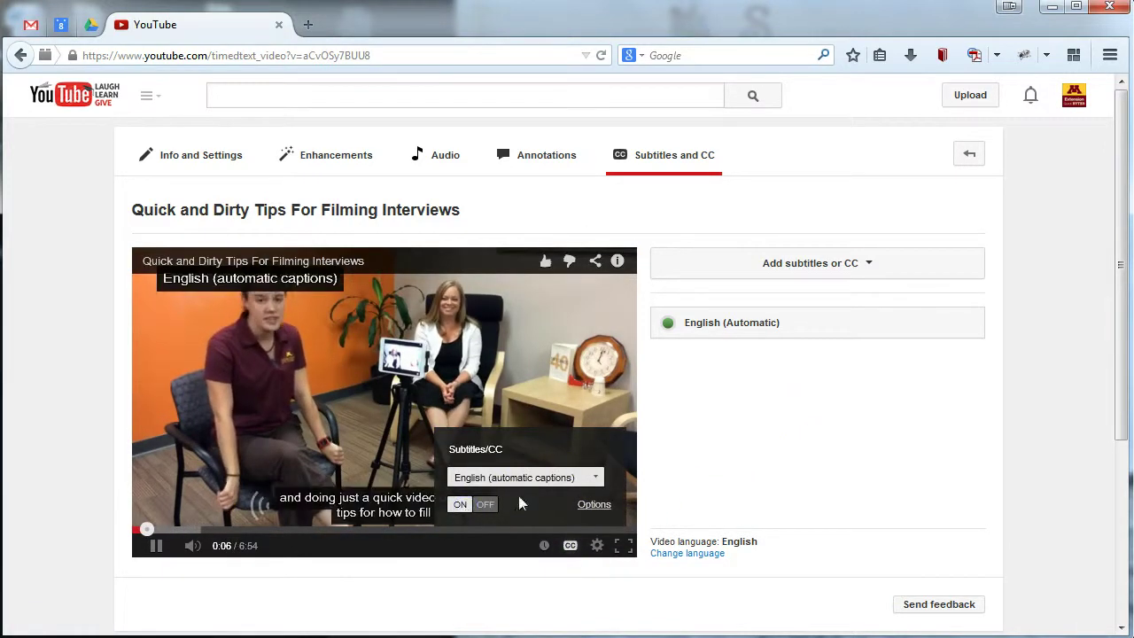
{"action": "left_click", "coordinate": [357, 466]}
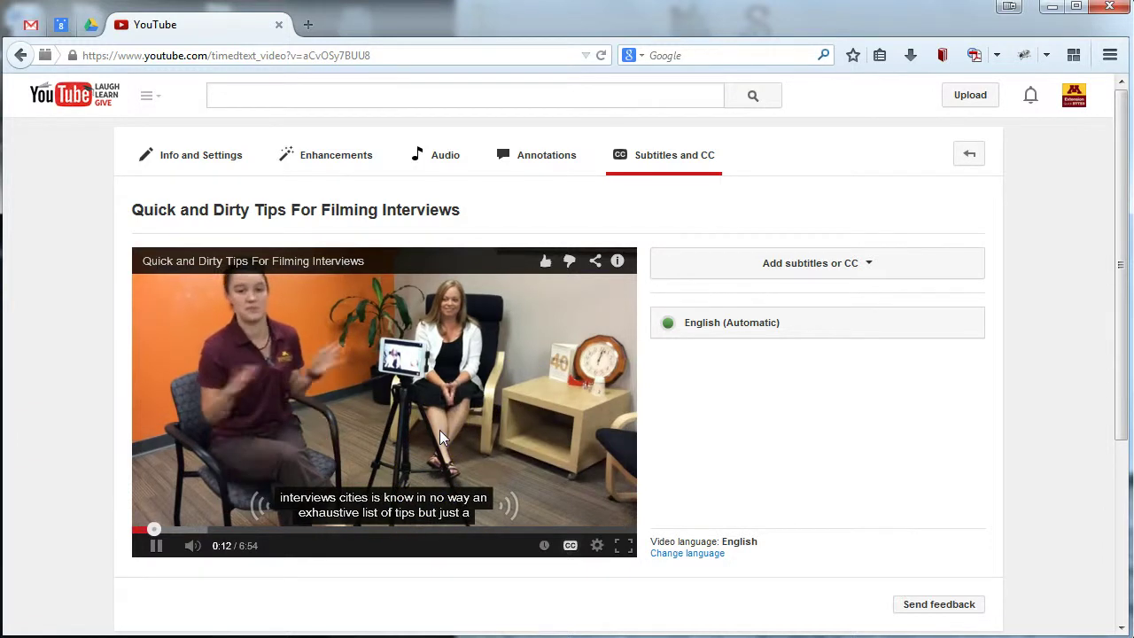
{"action": "left_click", "coordinate": [384, 413]}
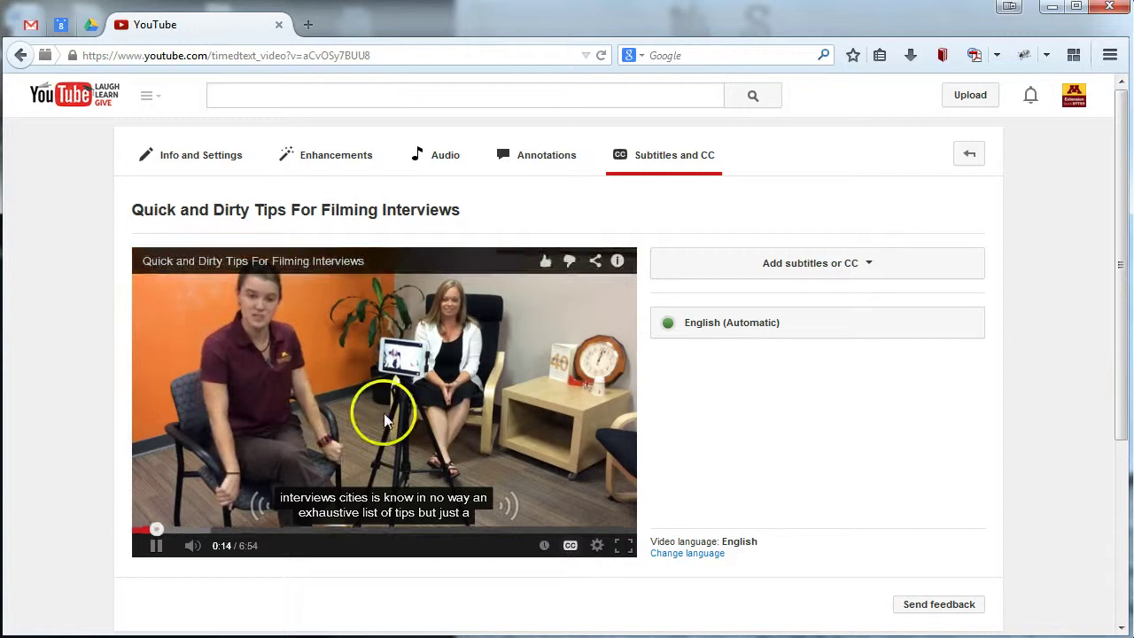
{"action": "left_click", "coordinate": [148, 546]}
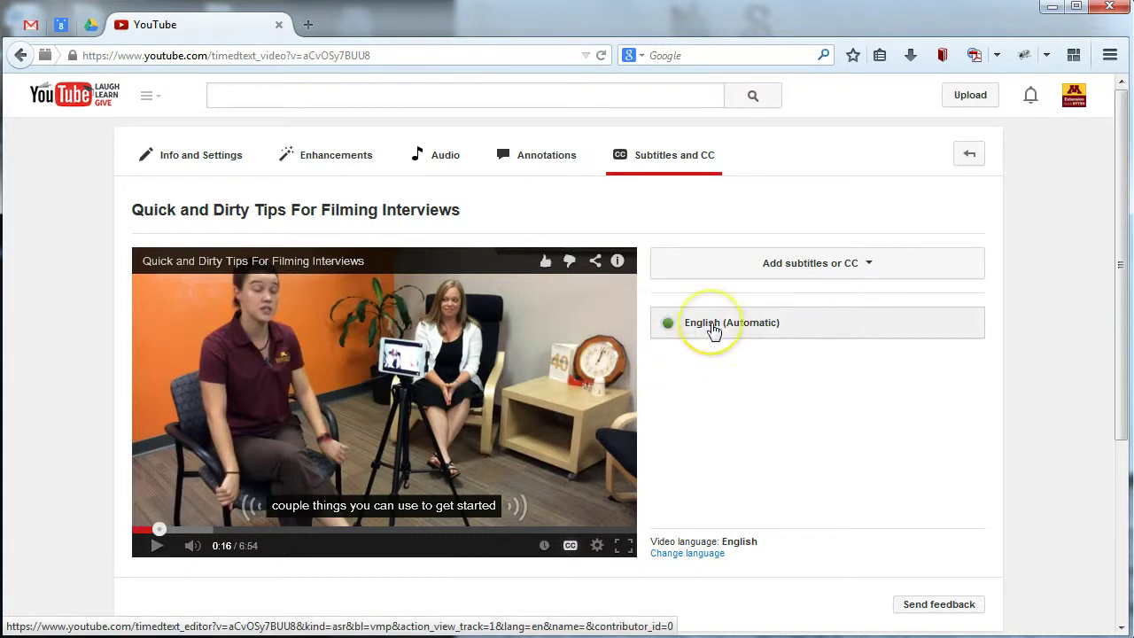
- Select the published English (Automatic) caption track in the Subtitles and CC list
{"action": "mouse_move", "coordinate": [670, 331]}
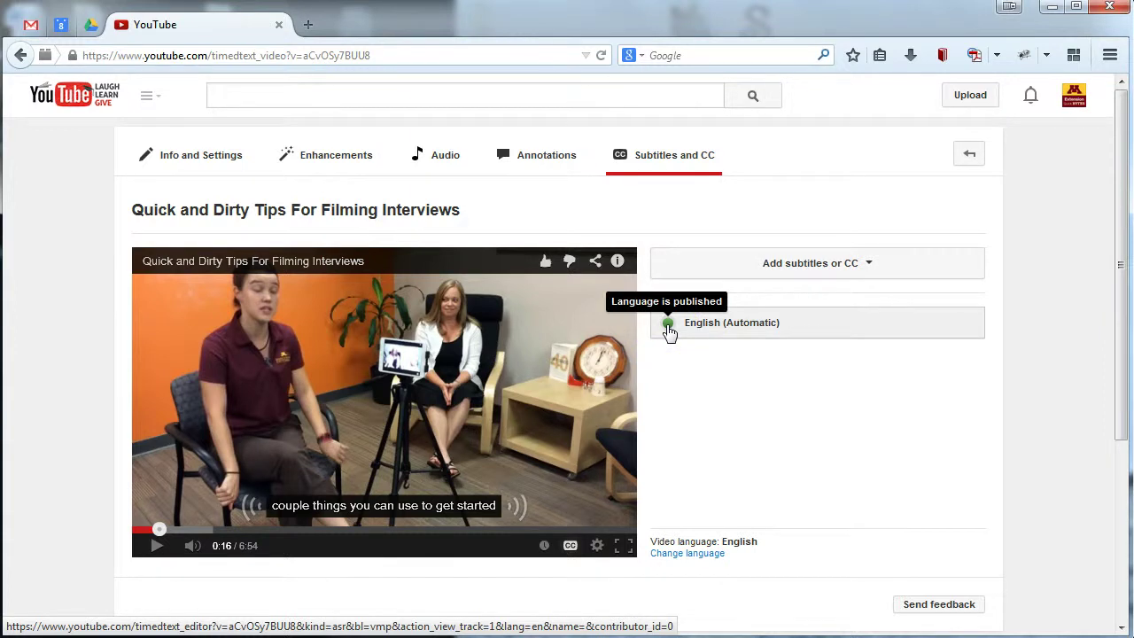
{"action": "left_click", "coordinate": [670, 331]}
{"action": "left_click", "coordinate": [673, 333]}
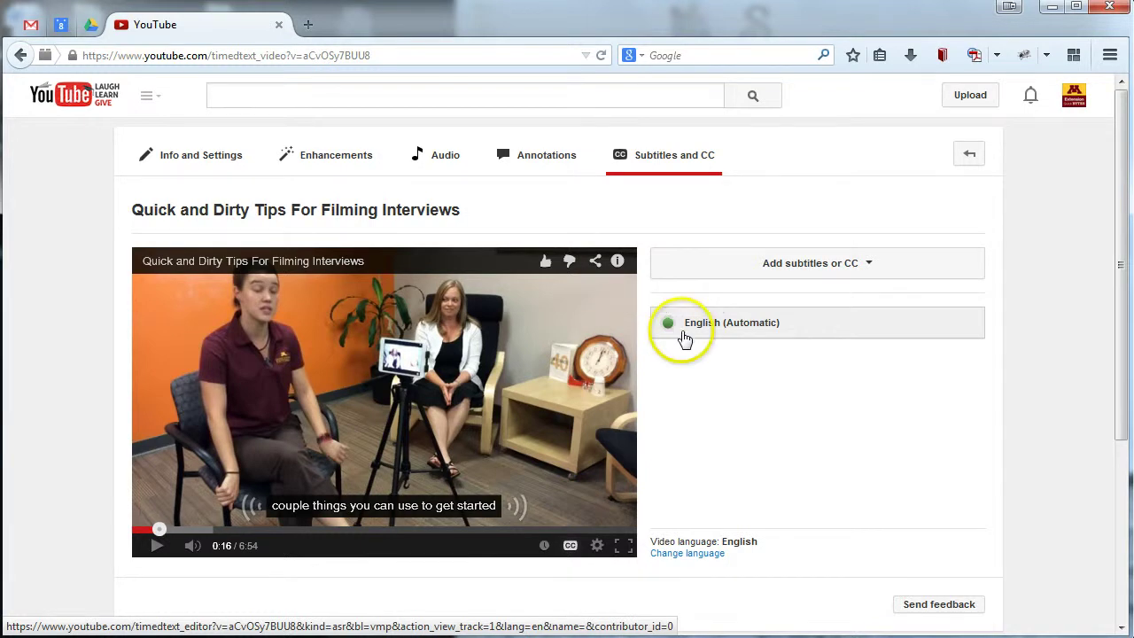
- Open the English (Automatic) track in the caption editor and scroll through its timed lines
{"action": "left_click", "coordinate": [734, 326]}
{"action": "left_click", "coordinate": [1005, 332]}
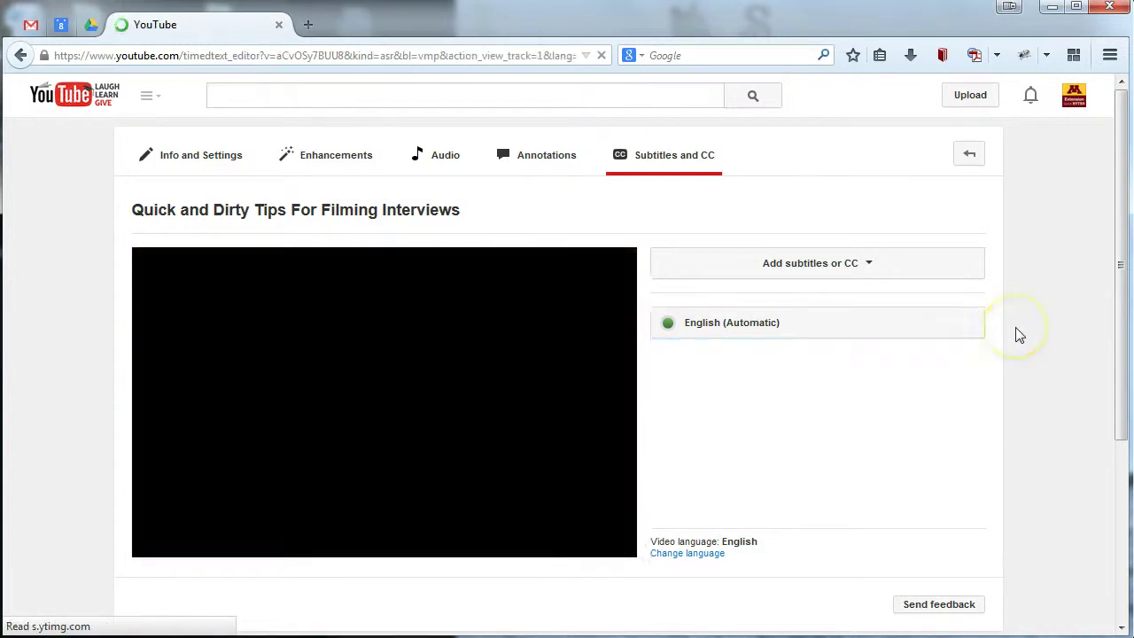
{"action": "left_click", "coordinate": [1030, 333]}
{"action": "left_click", "coordinate": [1123, 155]}
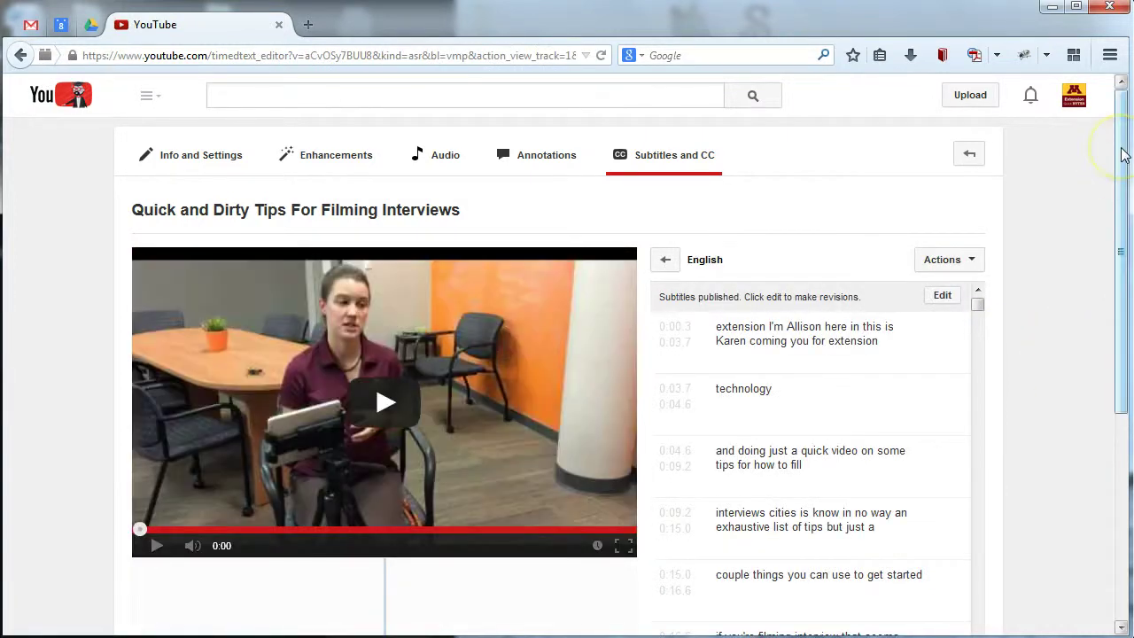
{"action": "left_click_drag", "start_coordinate": [1123, 154], "coordinate": [1122, 205]}
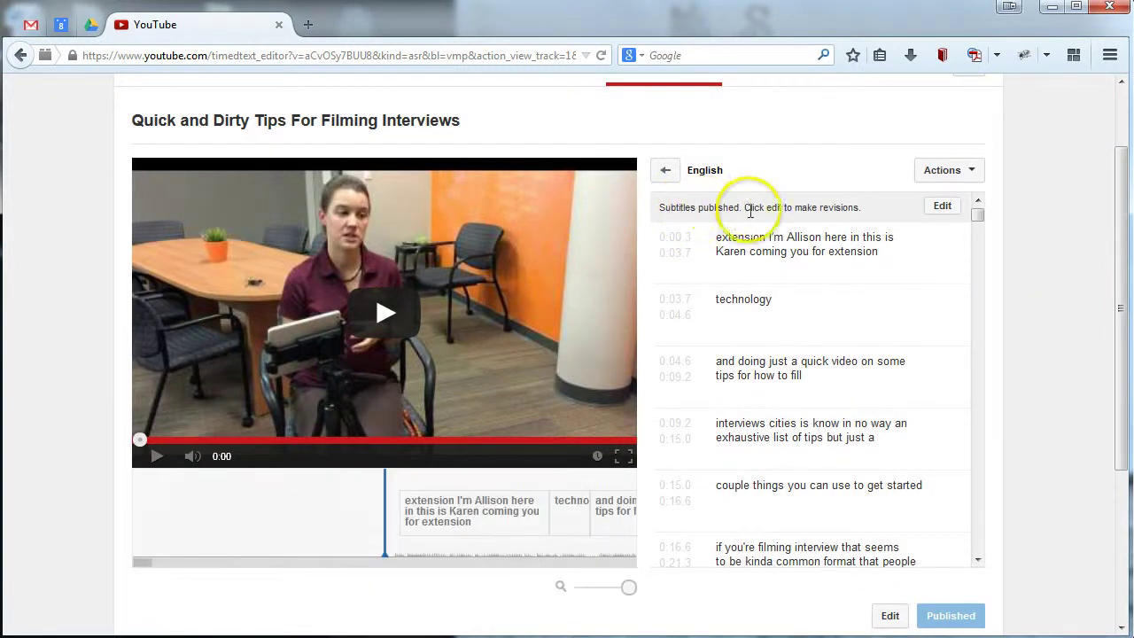
- Edit the first caption so it begins 'Hi Extension' instead of lowercase 'extension'
{"action": "left_click", "coordinate": [942, 207]}
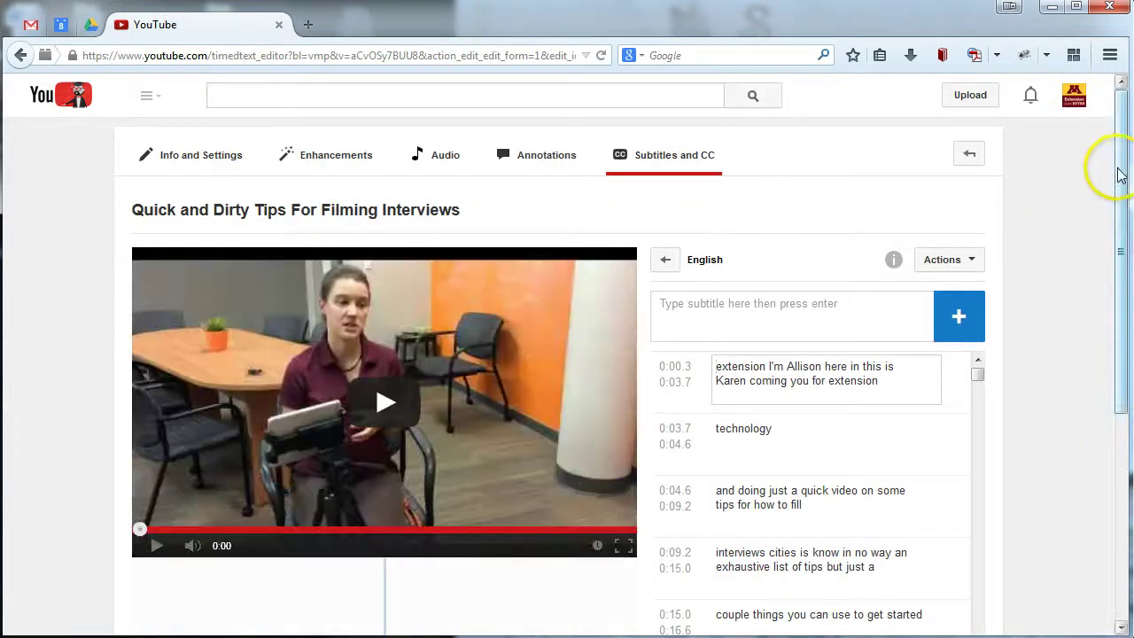
{"action": "left_click_drag", "start_coordinate": [1114, 165], "coordinate": [1114, 213]}
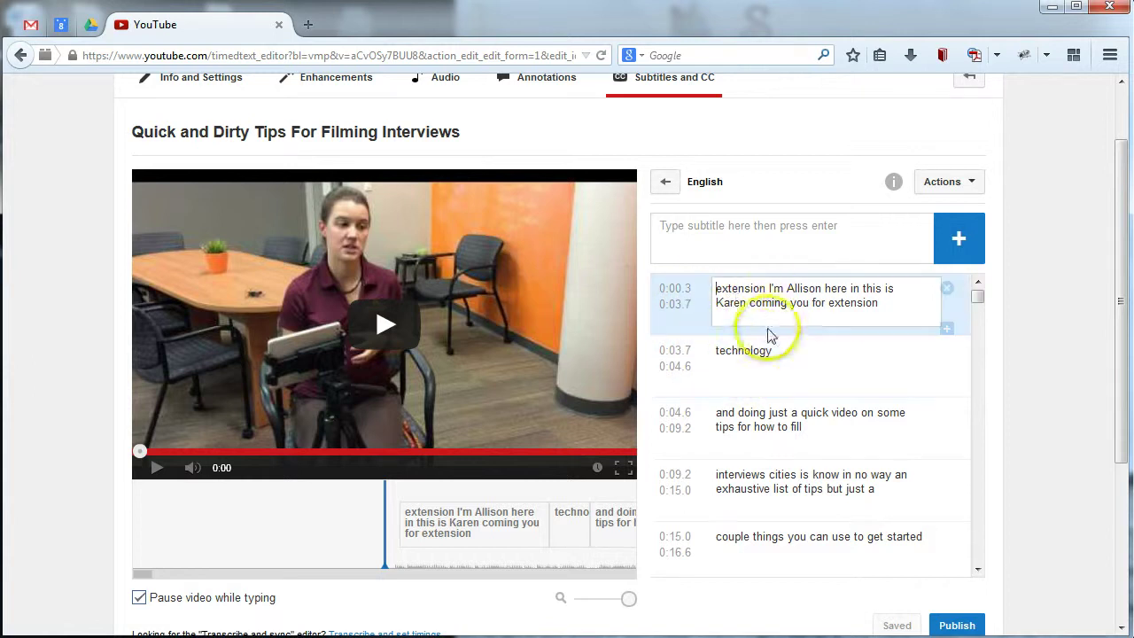
{"action": "left_click", "coordinate": [719, 289]}
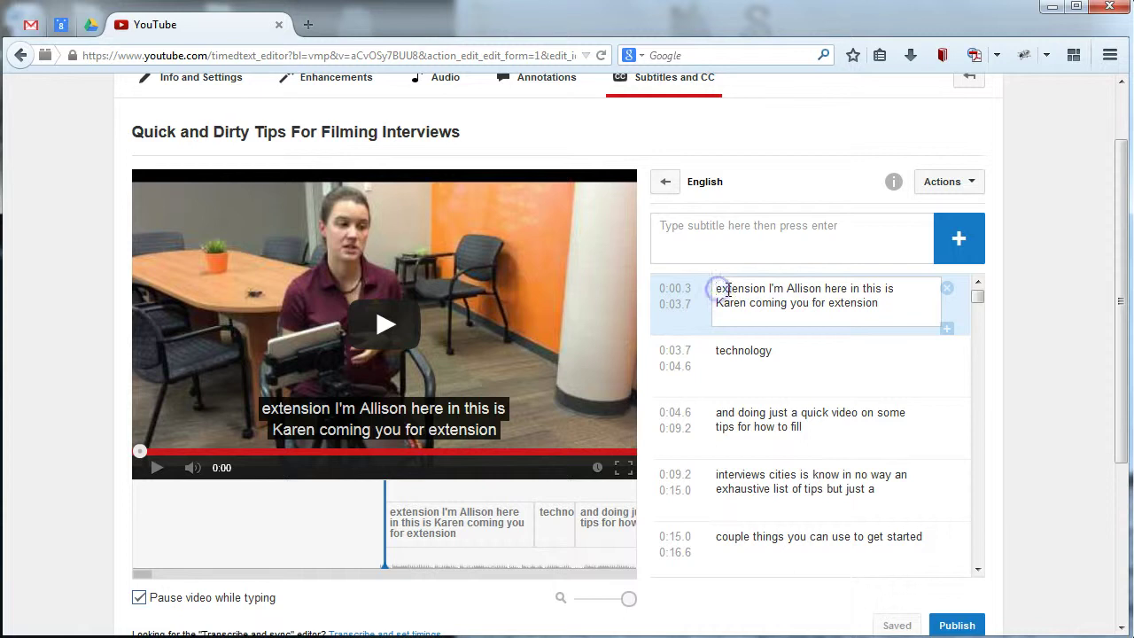
{"action": "type", "text": "Hi"}
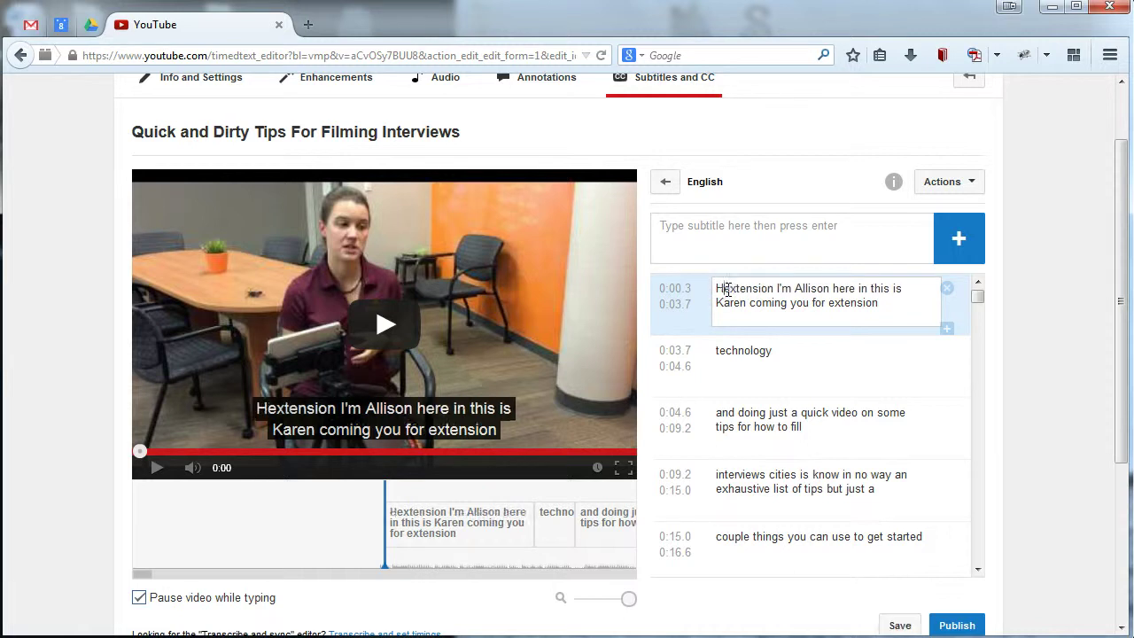
{"action": "key", "text": "Delete"}
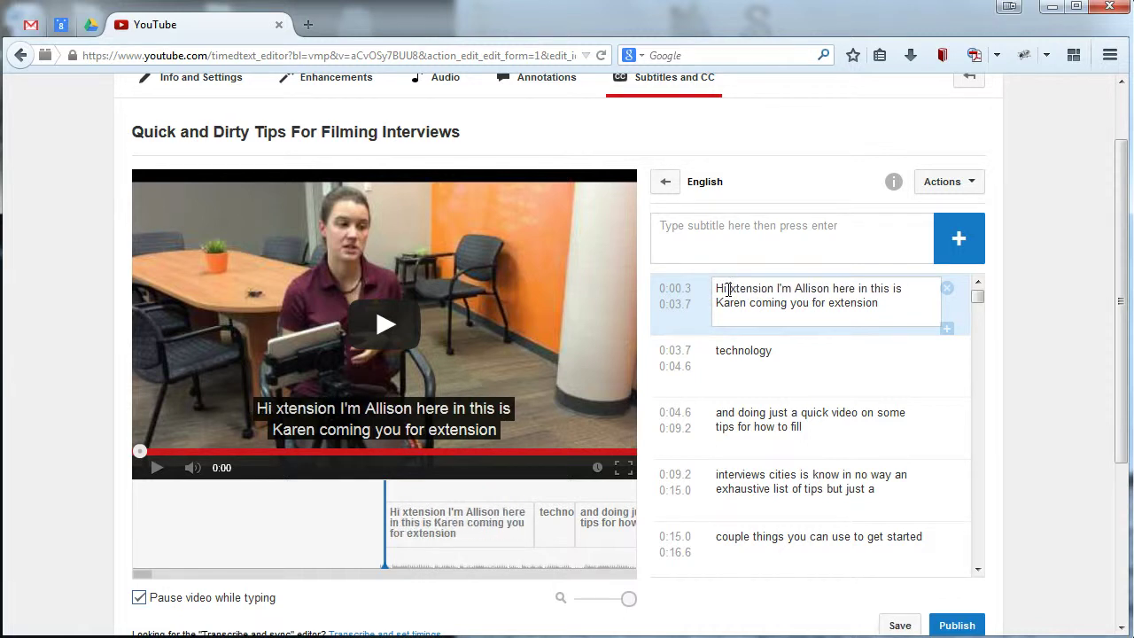
{"action": "type", "text": "E"}
{"action": "left_click", "coordinate": [783, 288]}
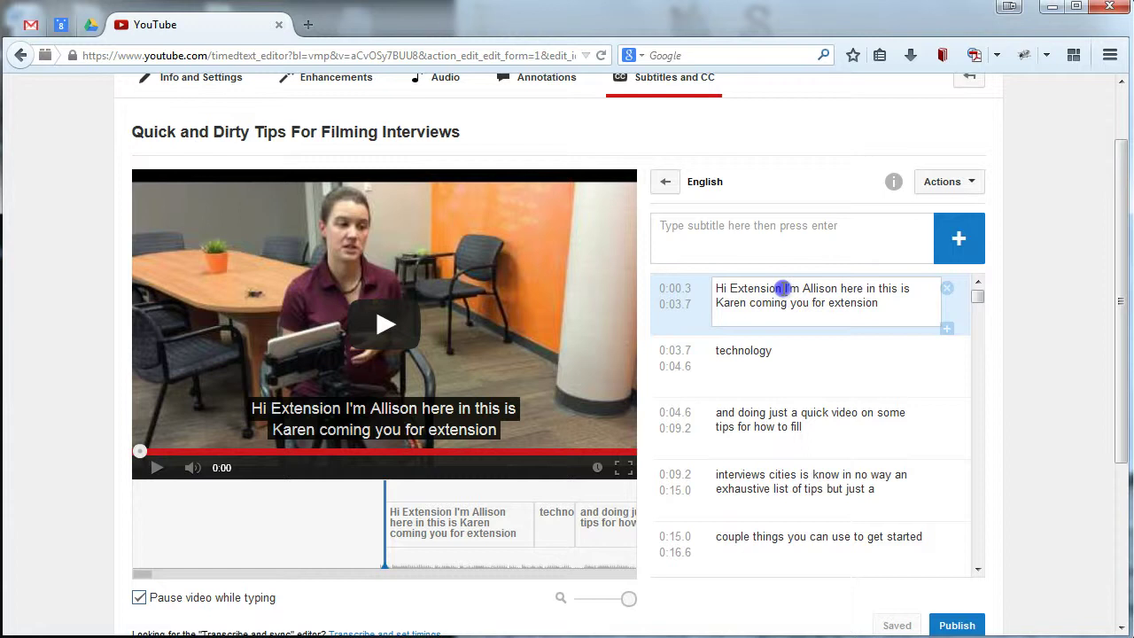
- Add '!' after 'Hi Extension', then save the draft and publish the English subtitles
{"action": "type", "text": "!"}
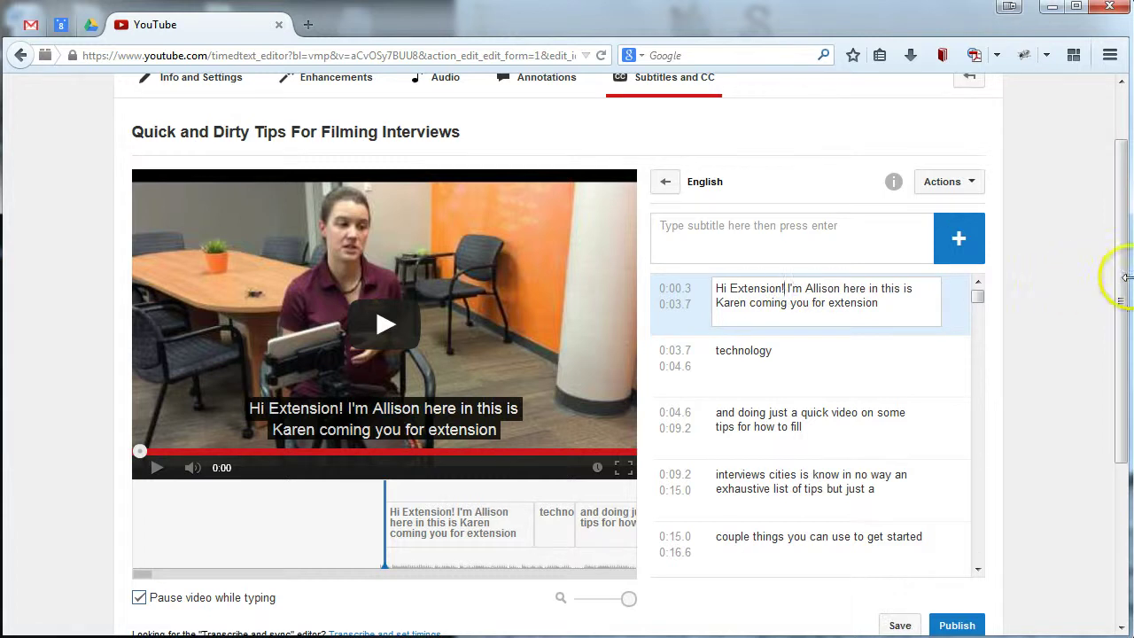
{"action": "left_click_drag", "start_coordinate": [1123, 297], "coordinate": [1124, 347]}
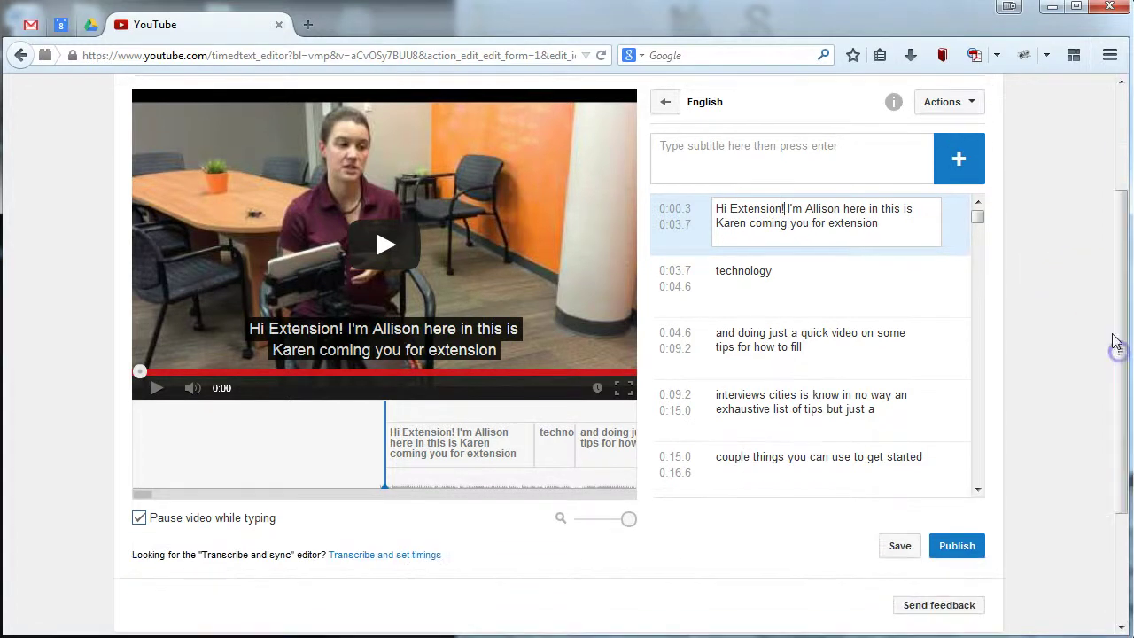
{"action": "left_click", "coordinate": [898, 545]}
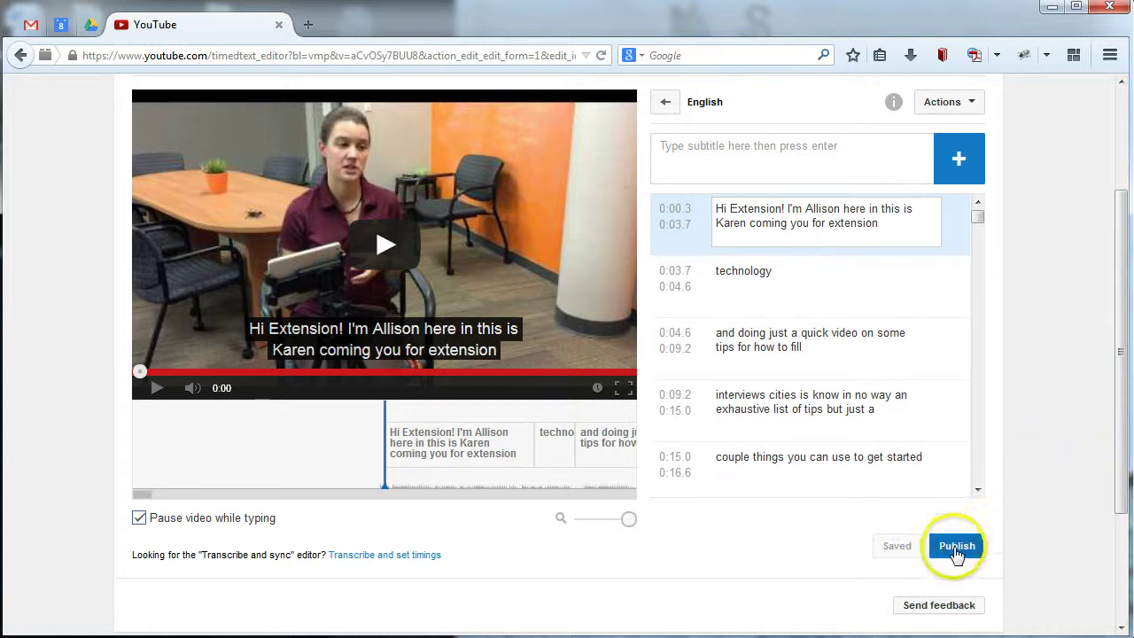
{"action": "left_click_drag", "start_coordinate": [977, 215], "coordinate": [978, 229]}
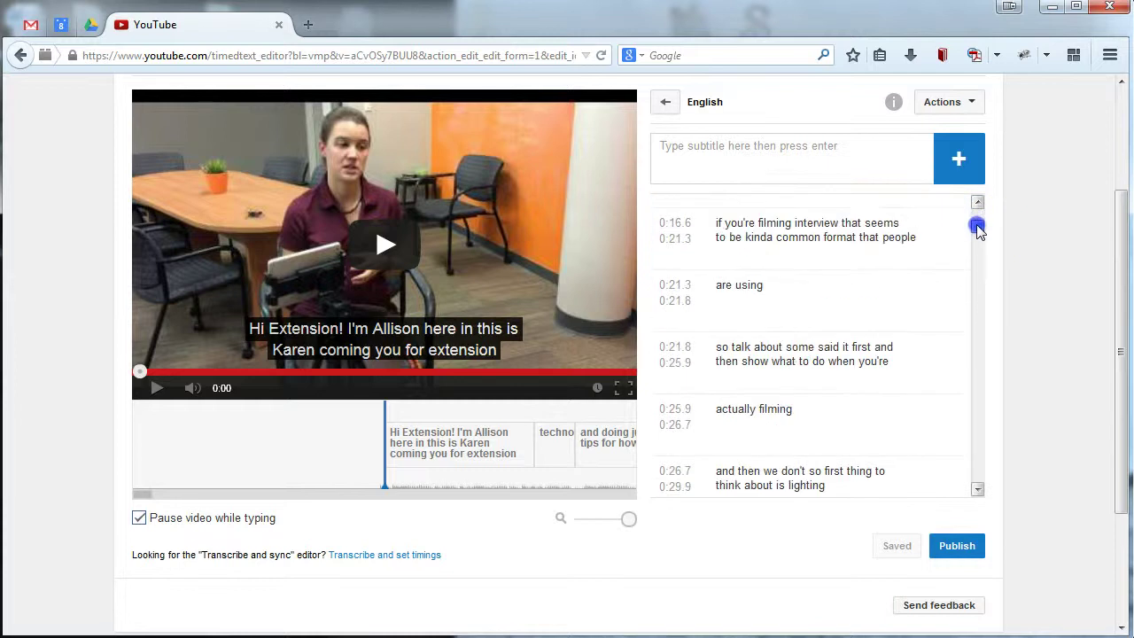
{"action": "left_click", "coordinate": [961, 546]}
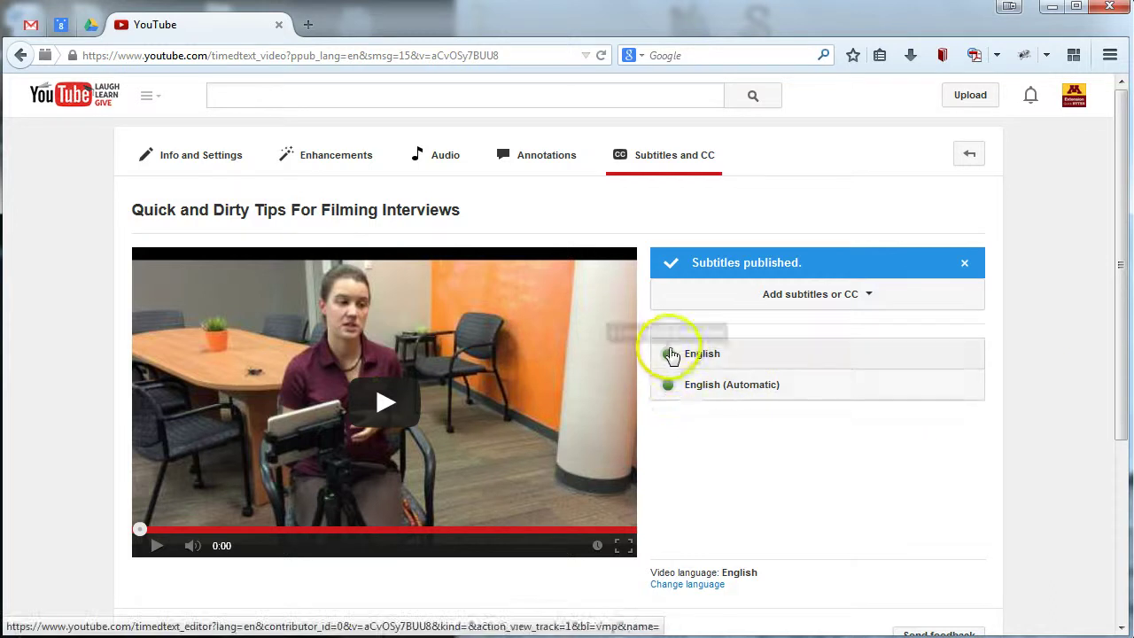
- Open the published English track and check its Actions dropdown without choosing anything
{"action": "mouse_move", "coordinate": [670, 390]}
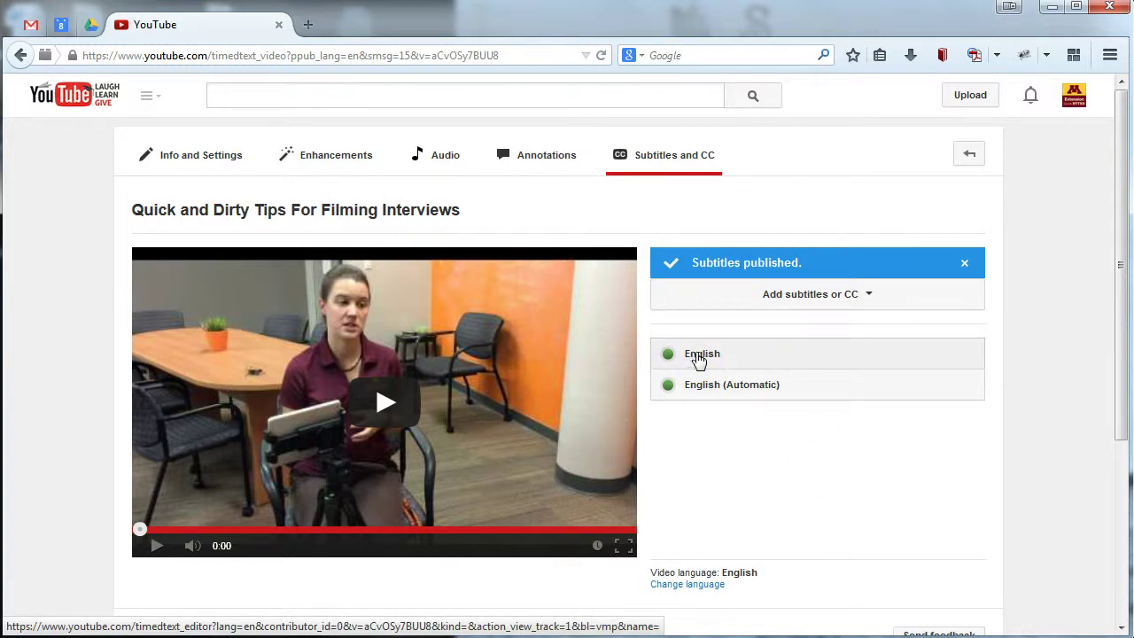
{"action": "left_click", "coordinate": [798, 354]}
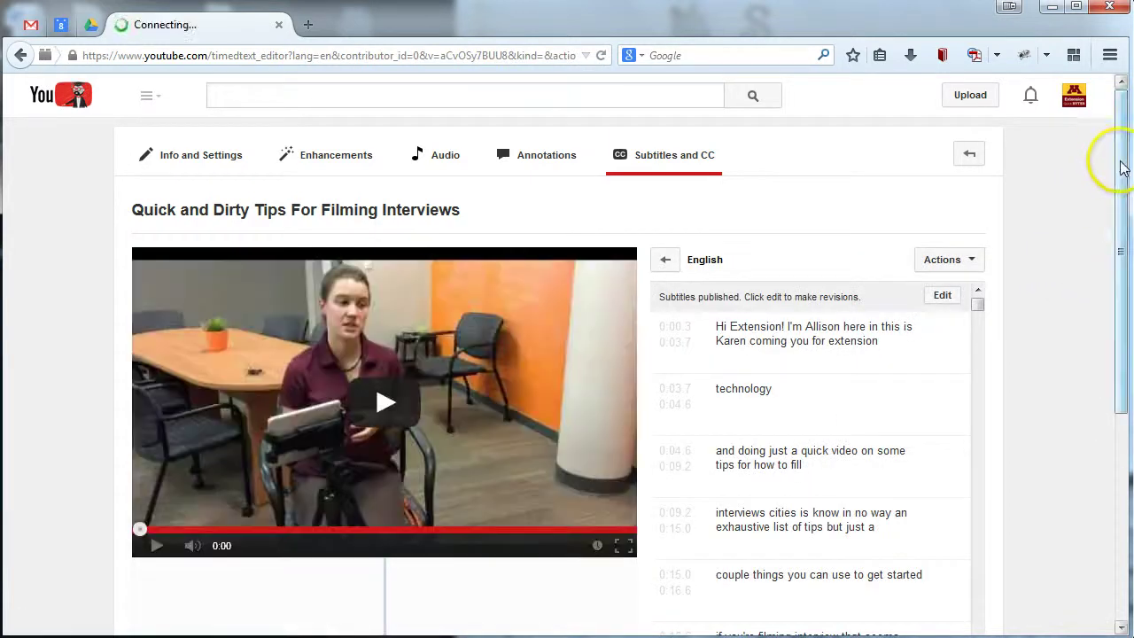
{"action": "scroll", "coordinate": [1107, 177], "scroll_direction": "down", "scroll_amount": 1}
{"action": "left_click_drag", "start_coordinate": [1105, 212], "coordinate": [1114, 287]}
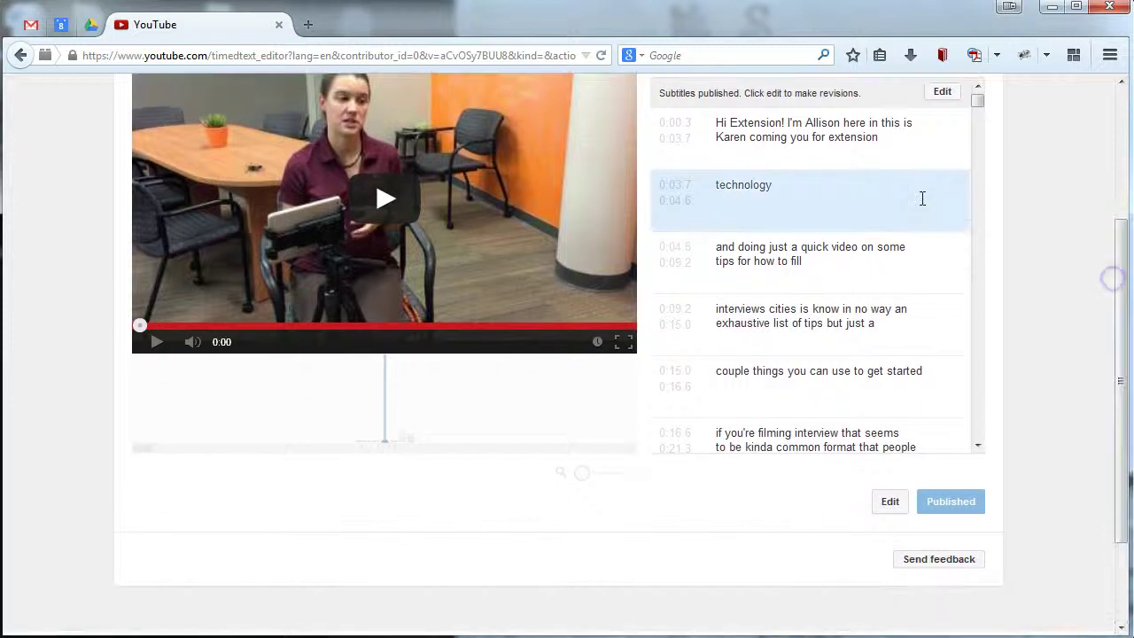
{"action": "scroll", "coordinate": [988, 257], "scroll_direction": "up", "scroll_amount": 3}
{"action": "left_click", "coordinate": [969, 261]}
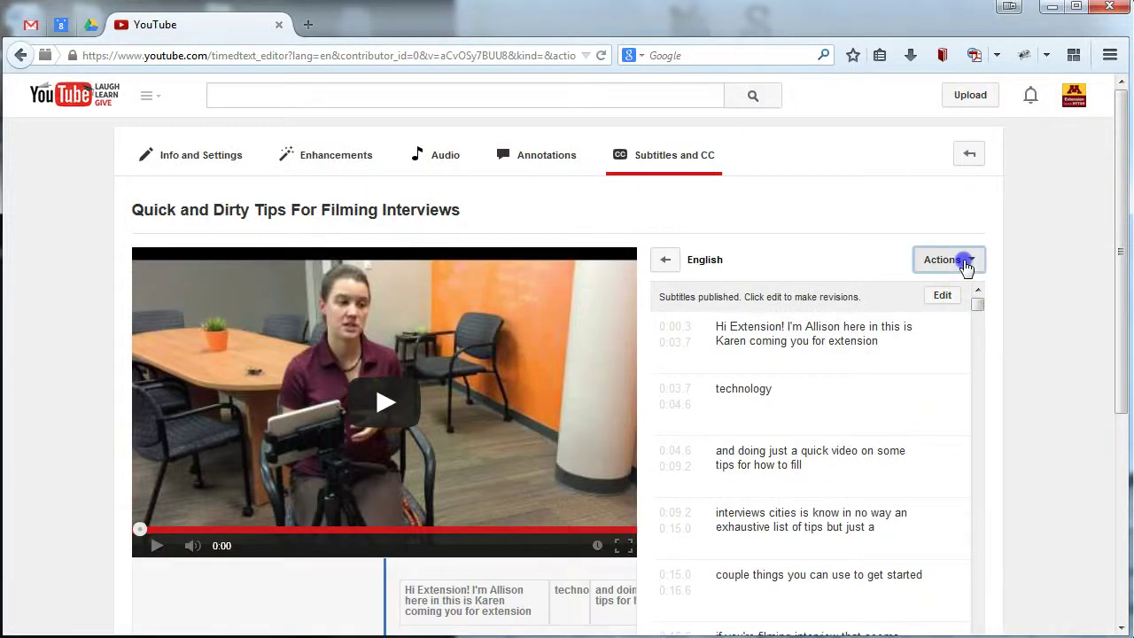
{"action": "left_click", "coordinate": [1025, 280]}
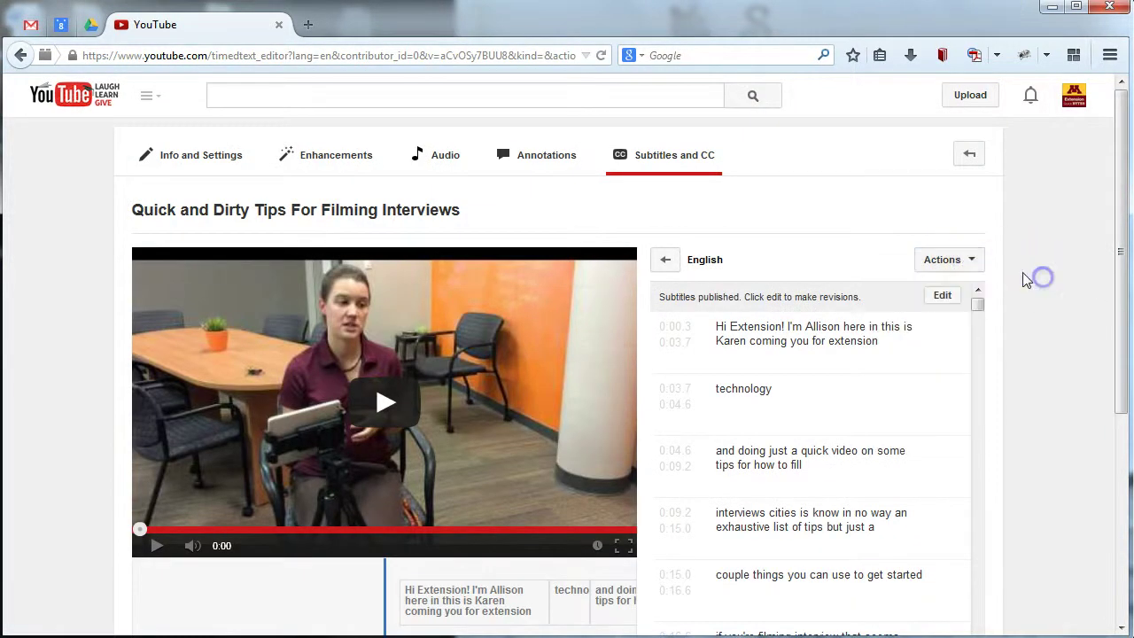
- Capitalise 'Technology' and the final 'Extension' in the first English caption
{"action": "left_click", "coordinate": [942, 295]}
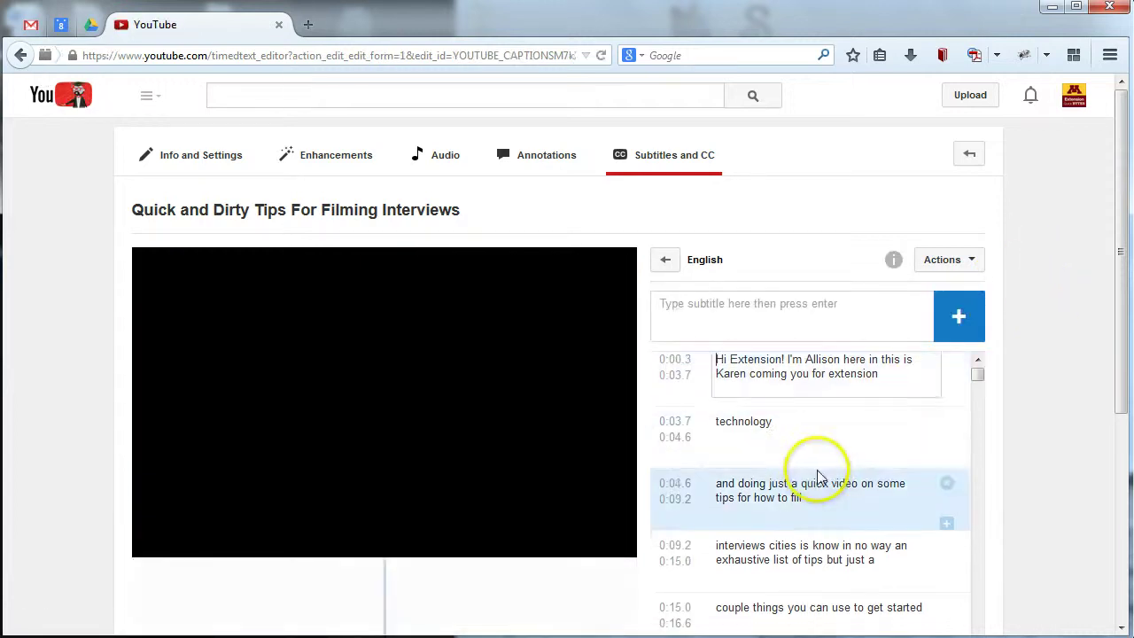
{"action": "left_click", "coordinate": [735, 426]}
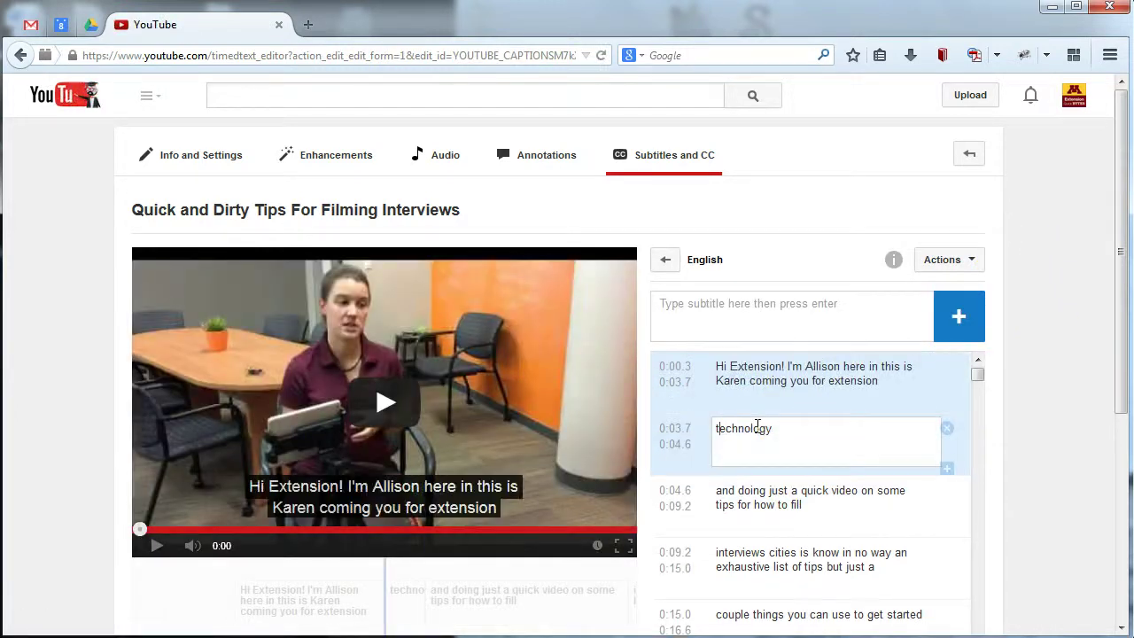
{"action": "left_click", "coordinate": [897, 359]}
{"action": "left_click", "coordinate": [830, 380]}
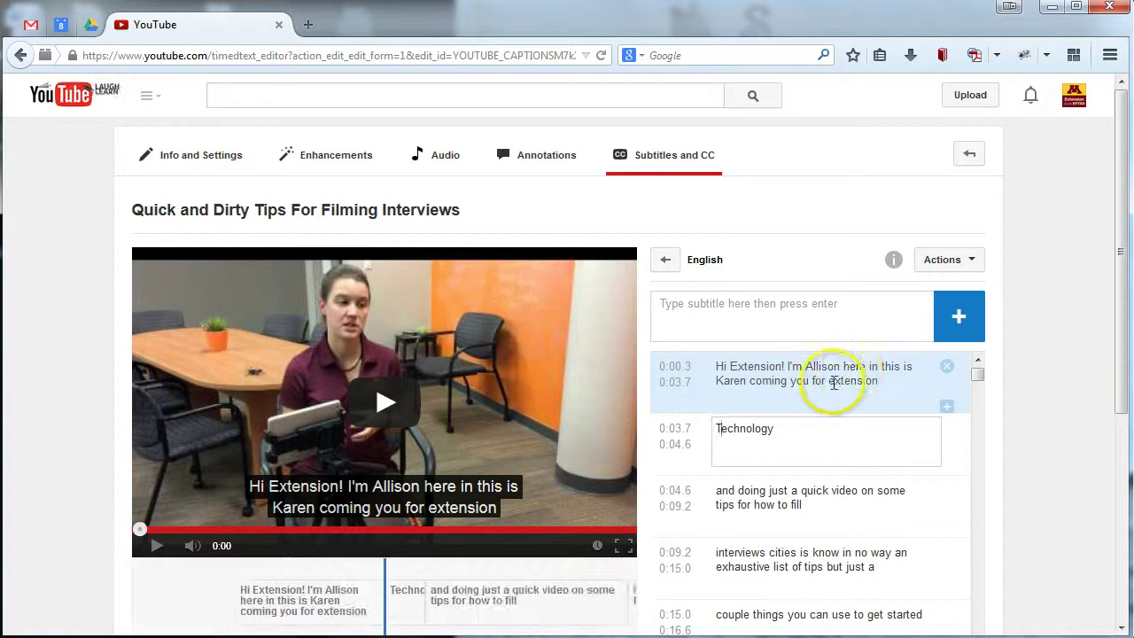
{"action": "key", "text": "BackSpace"}
{"action": "type", "text": "E"}
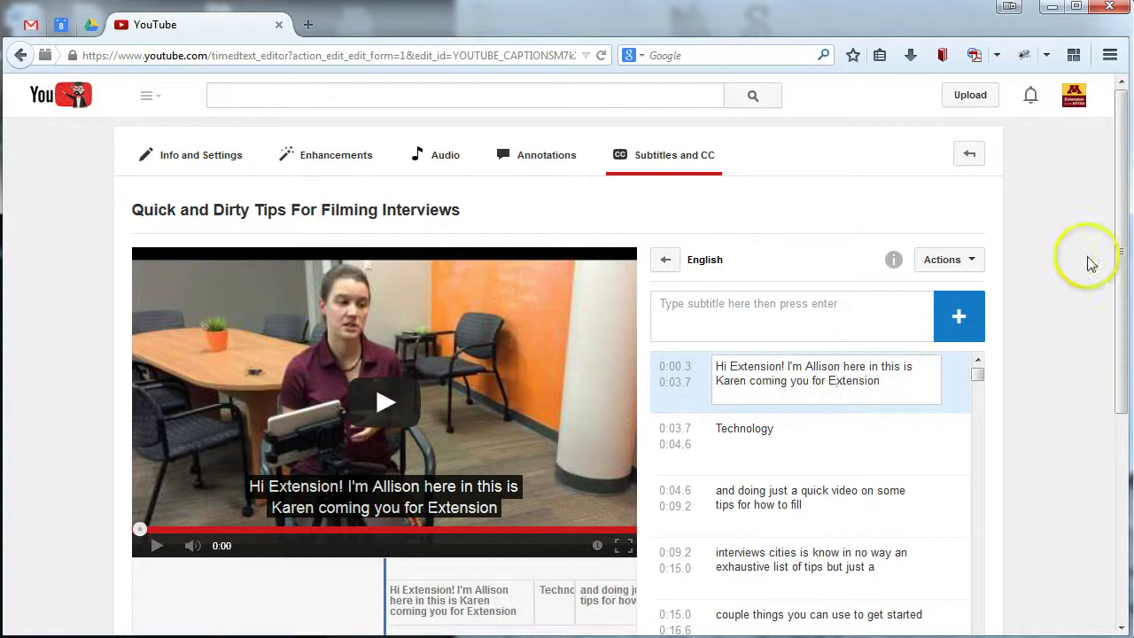
{"action": "left_click_drag", "start_coordinate": [1121, 254], "coordinate": [1123, 461]}
- Save and publish the captions, confirming the overwrite of the existing English subtitles
{"action": "left_click", "coordinate": [897, 380]}
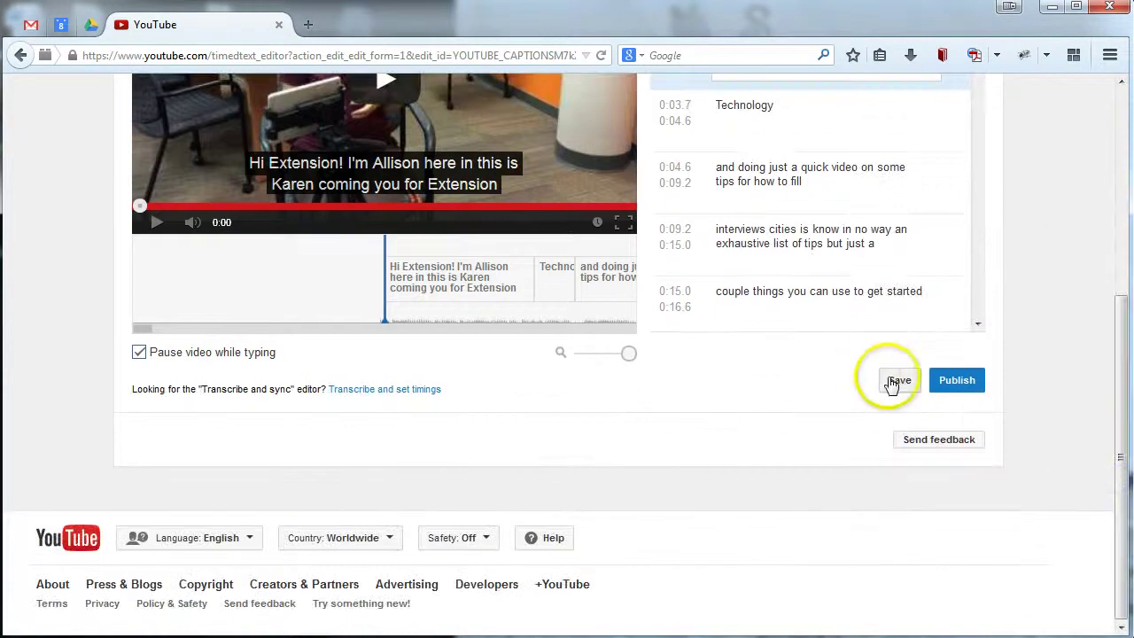
{"action": "left_click", "coordinate": [955, 388]}
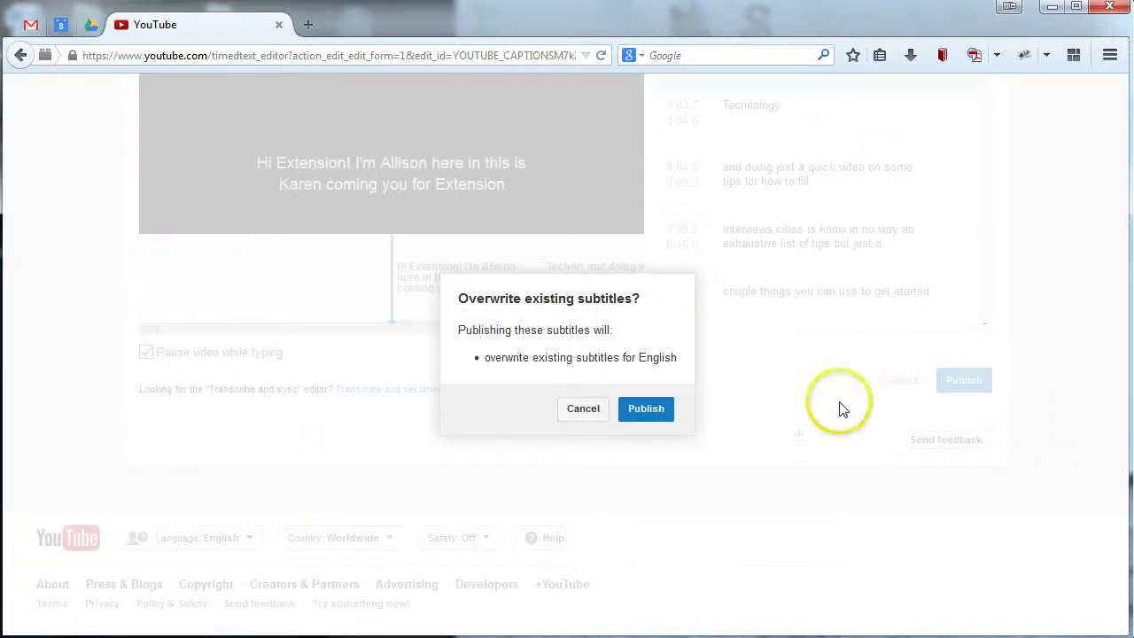
{"action": "left_click", "coordinate": [638, 413]}
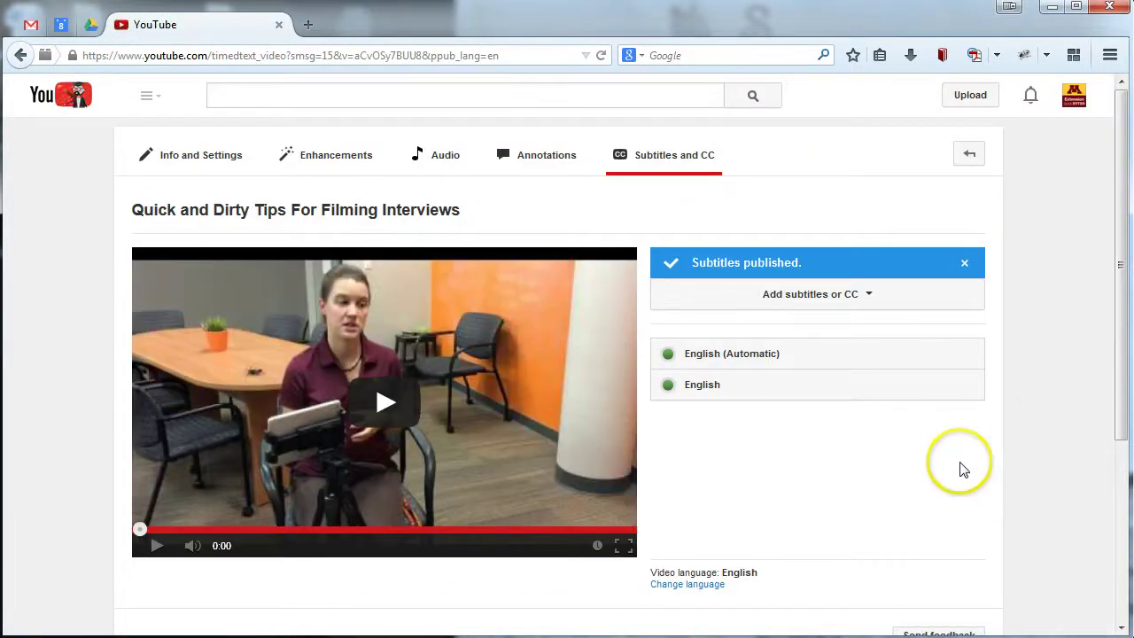
- Unpublish the English (Automatic) caption track from its Actions menu
{"action": "left_click_drag", "start_coordinate": [1119, 292], "coordinate": [1119, 311]}
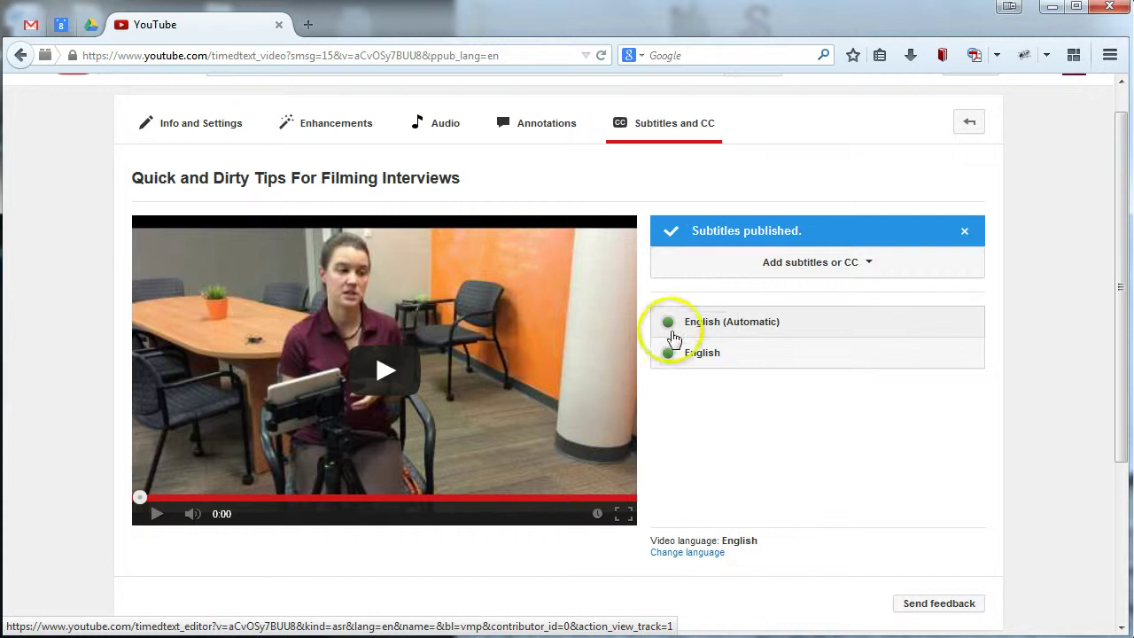
{"action": "mouse_move", "coordinate": [669, 332]}
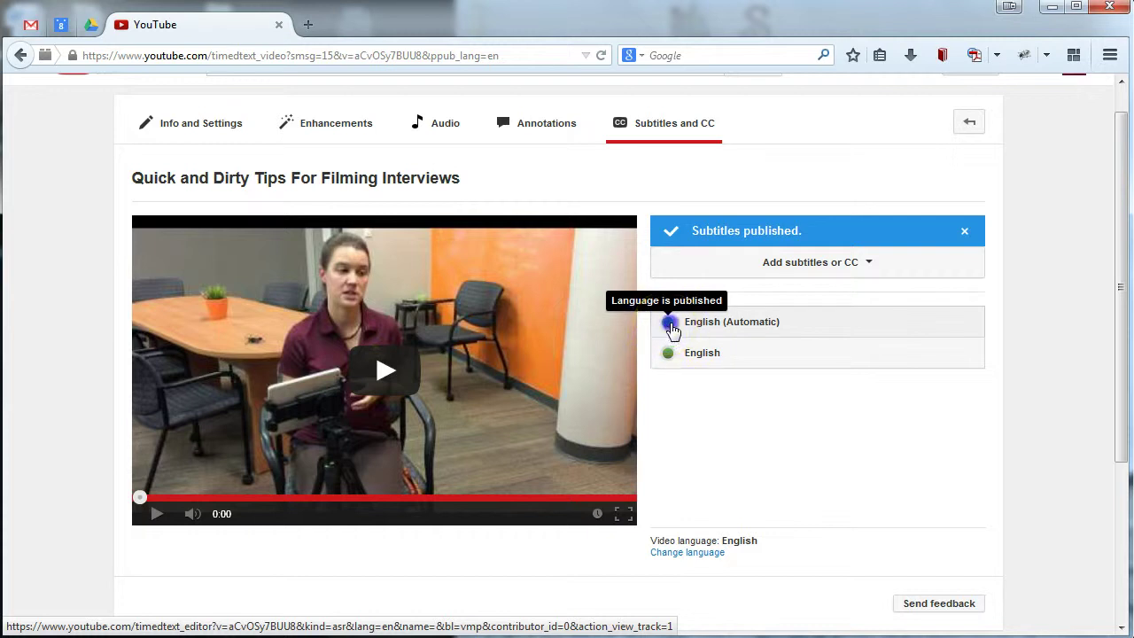
{"action": "left_click", "coordinate": [669, 328]}
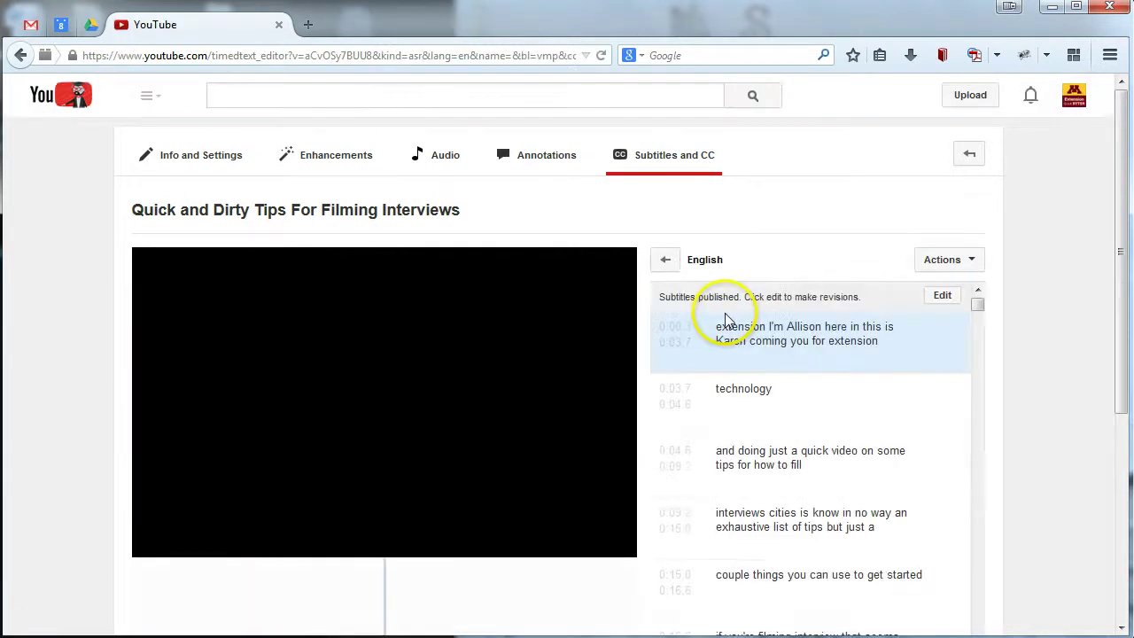
{"action": "left_click", "coordinate": [950, 266]}
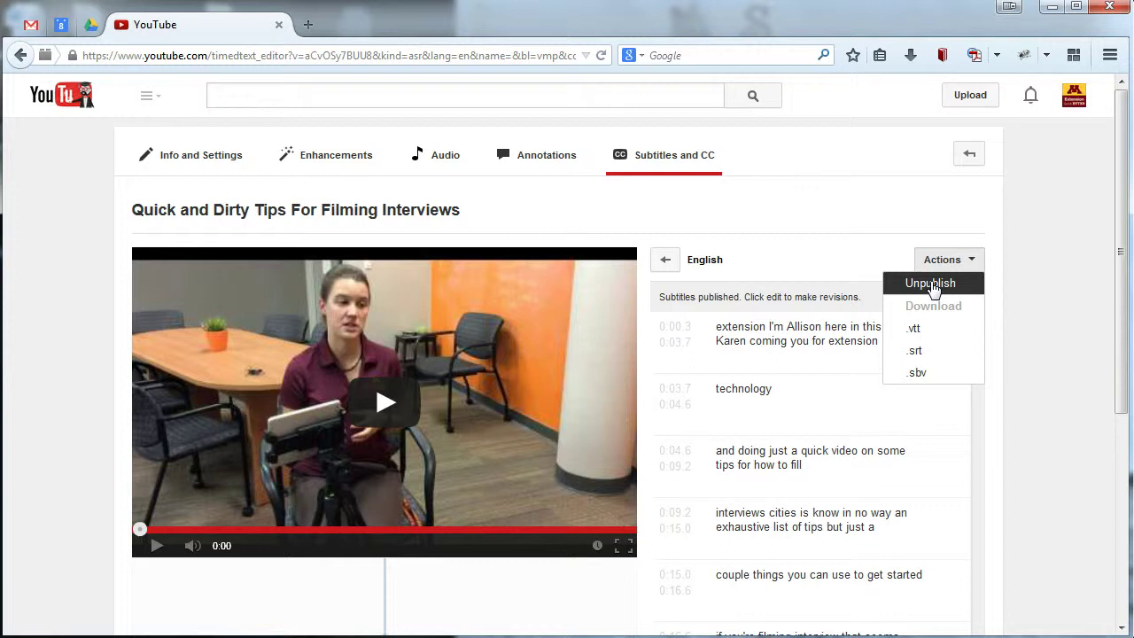
{"action": "left_click", "coordinate": [930, 284]}
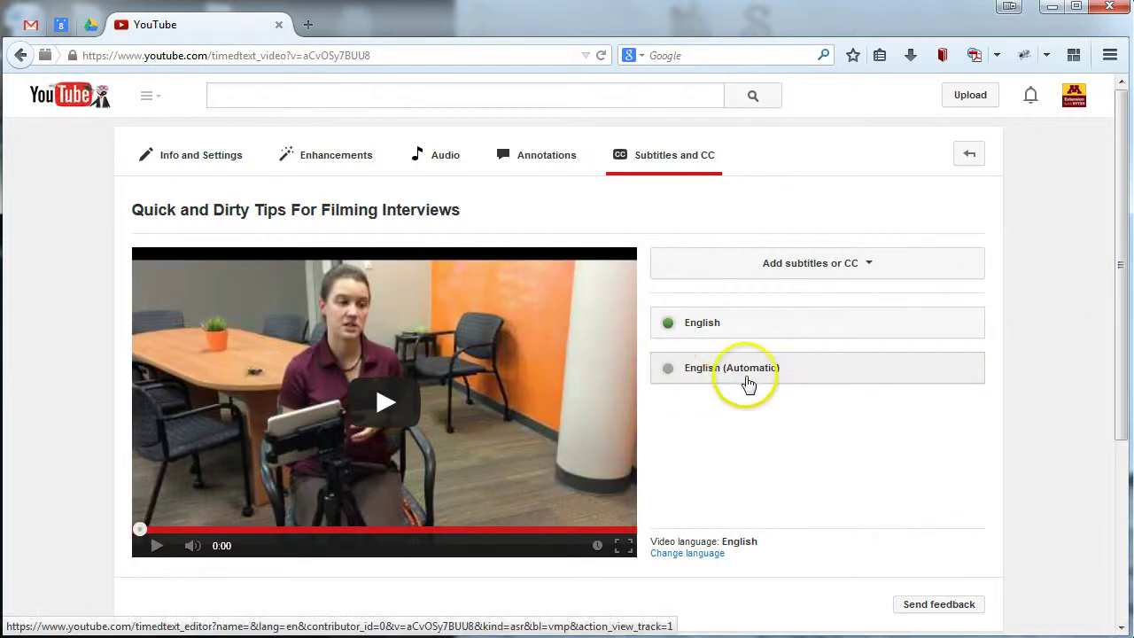
{"action": "mouse_move", "coordinate": [666, 375]}
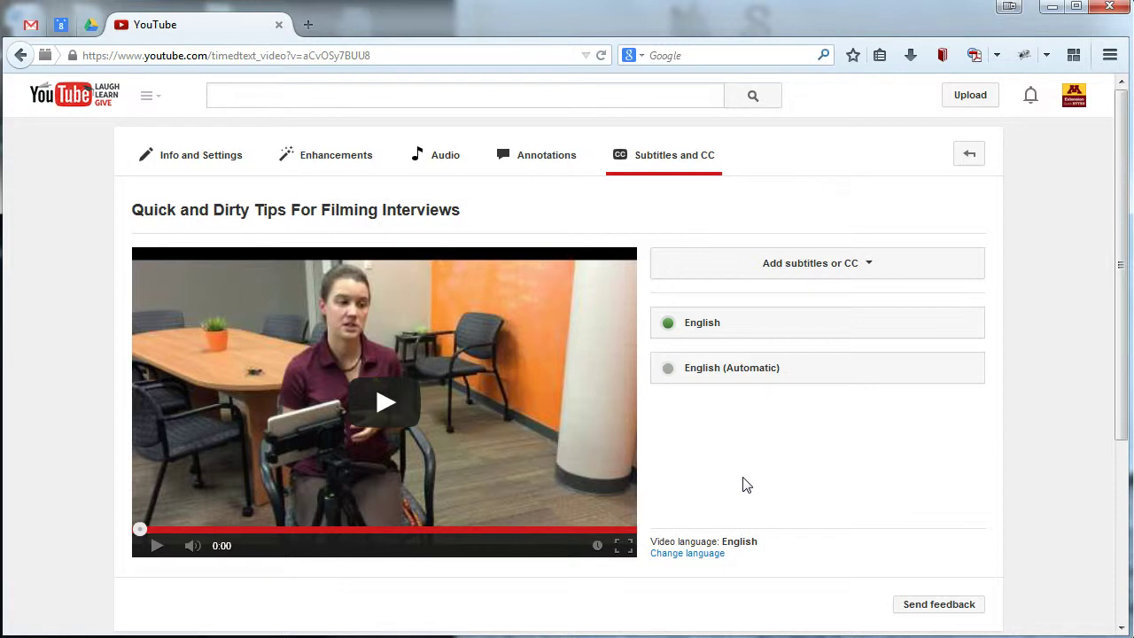
{"action": "left_click", "coordinate": [771, 427]}
- Play the video with CC turned on and English selected, showing 'Hi Extension! I'm Allison here'
{"action": "left_click", "coordinate": [158, 548]}
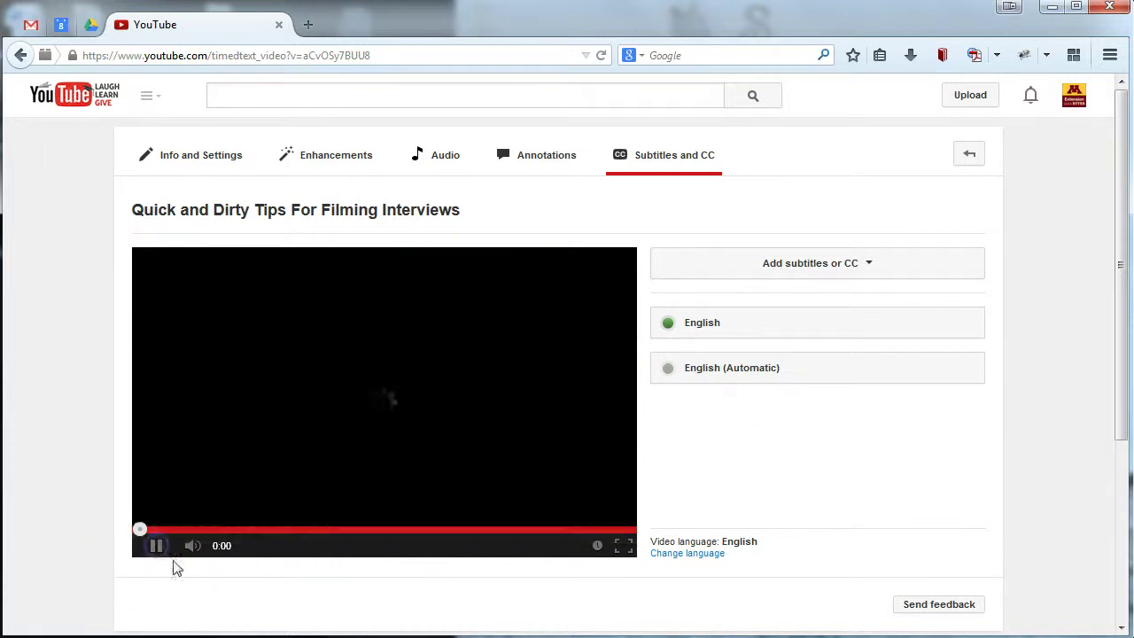
{"action": "left_click", "coordinate": [570, 547]}
{"action": "left_click", "coordinate": [554, 478]}
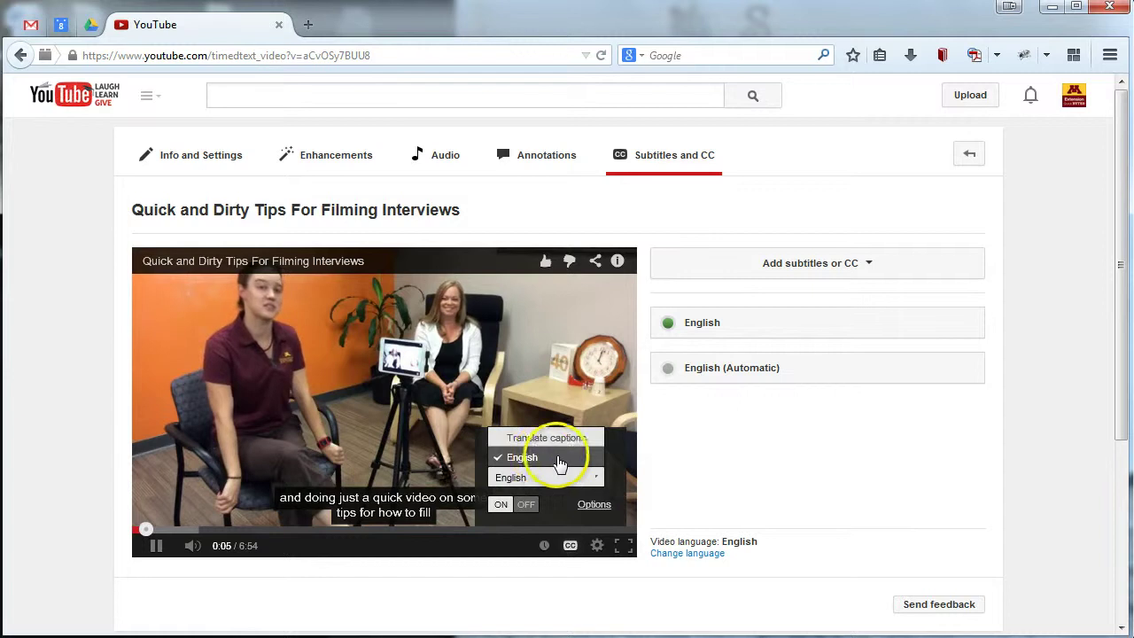
{"action": "left_click", "coordinate": [552, 513]}
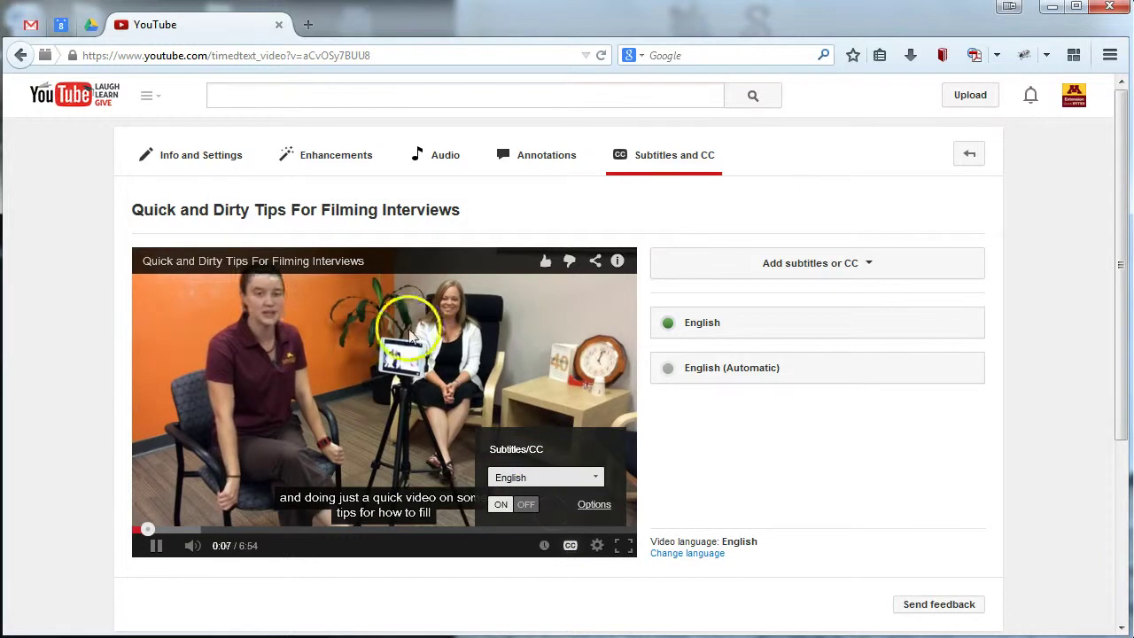